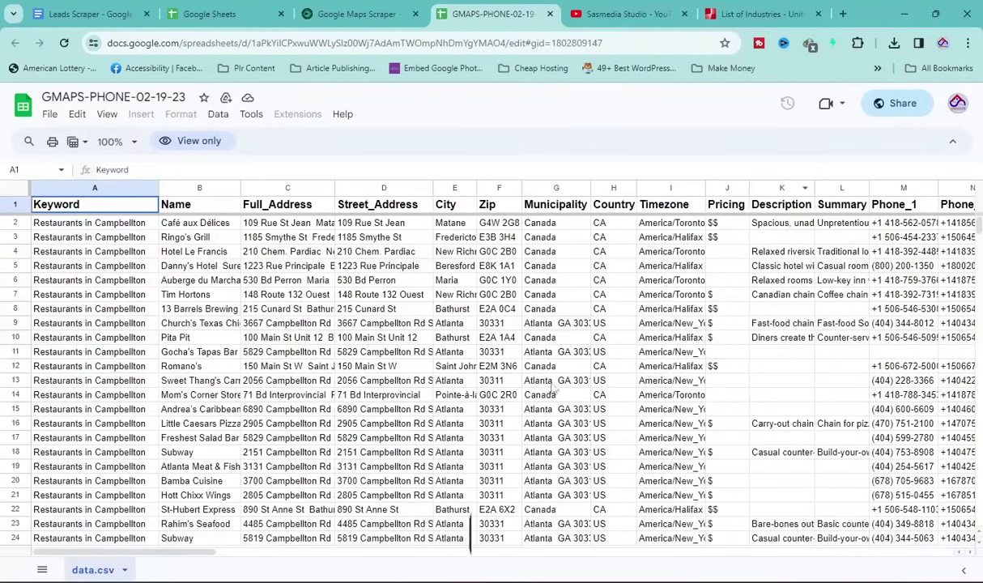
- Scroll the lead sheet down to its last data row, row 1034, with the Revelstoke restaurants
scroll(372, 374, down, 3)
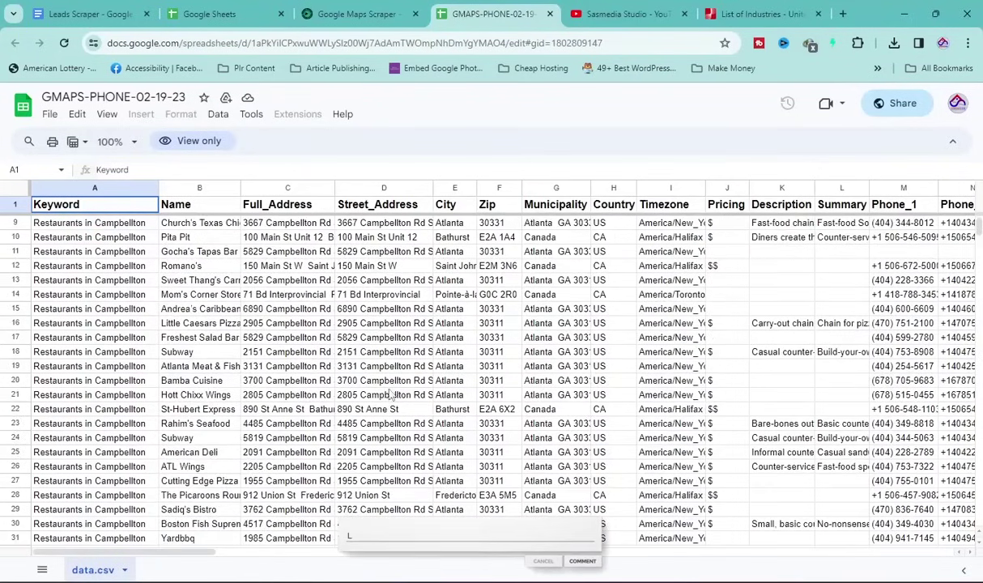
scroll(413, 387, down, 3)
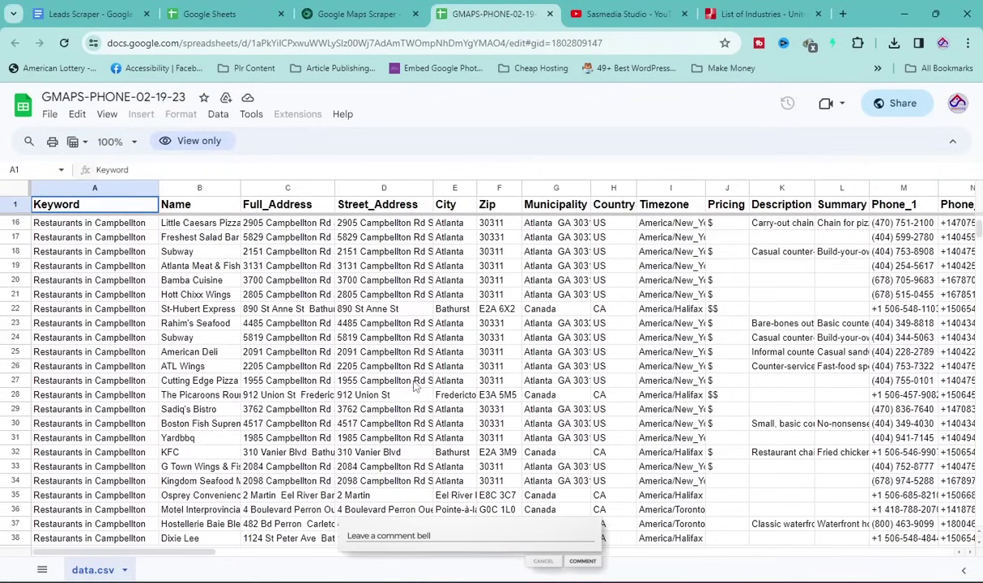
scroll(414, 385, down, 1)
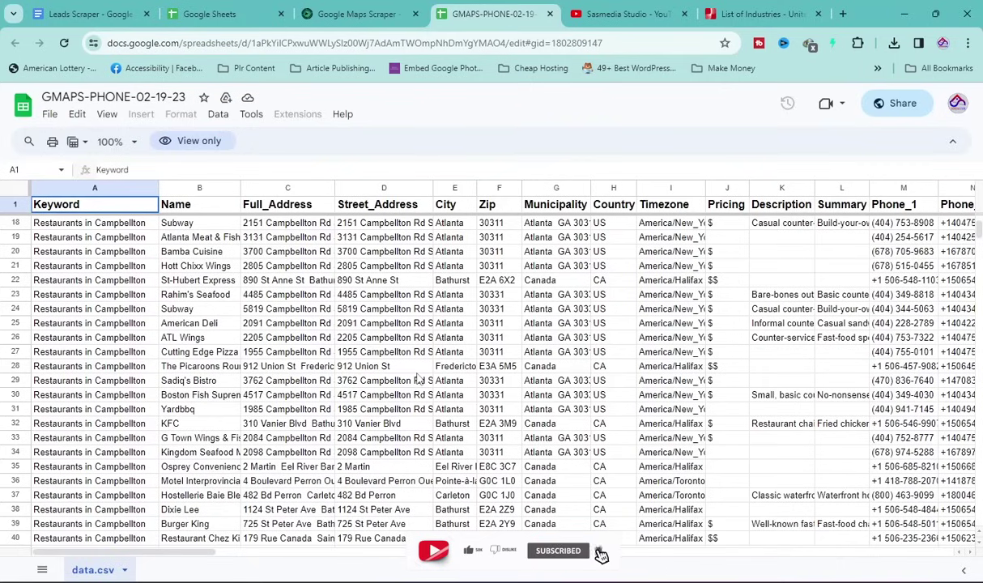
scroll(412, 375, down, 3)
scroll(71, 309, up, 9)
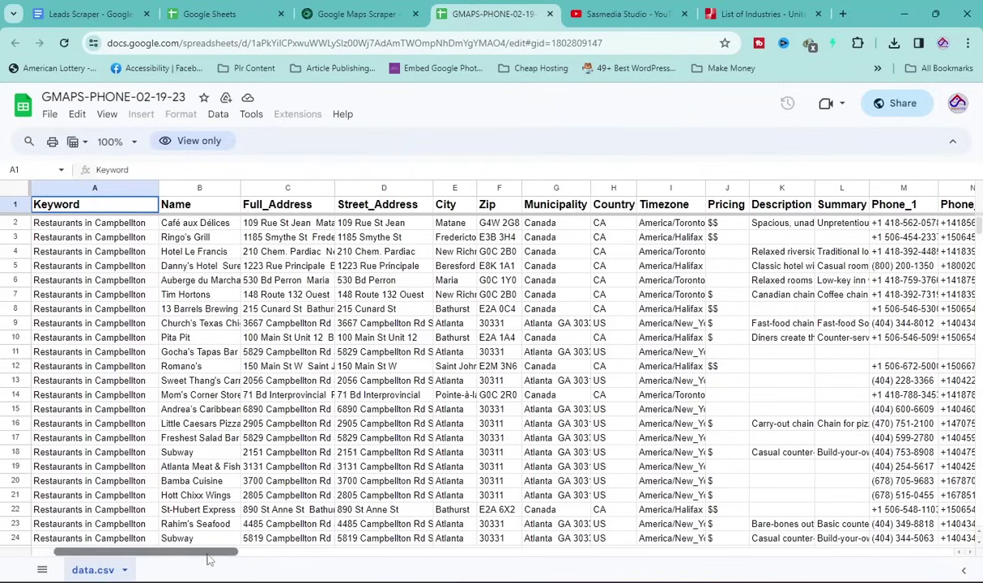
drag(208, 559, 377, 538)
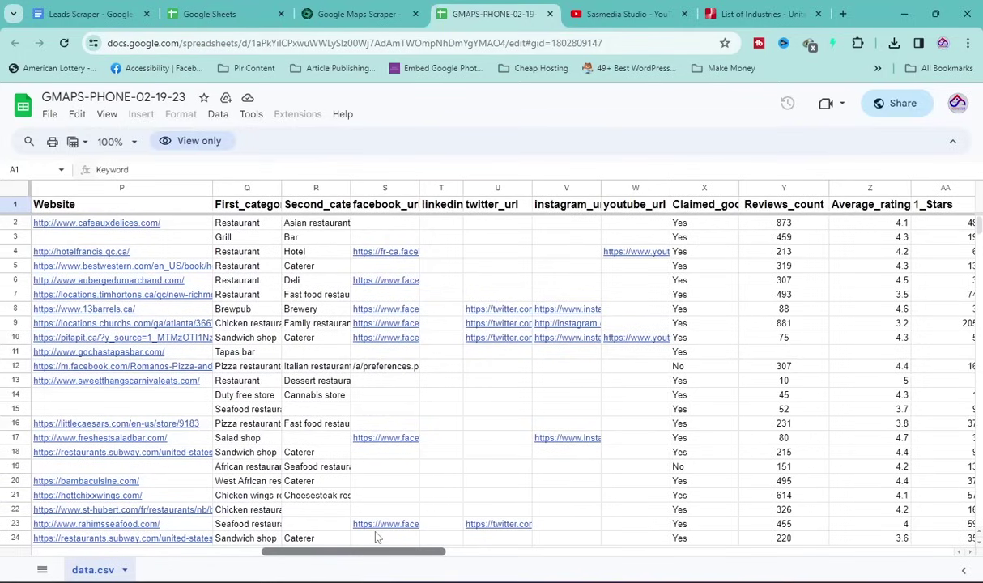
drag(377, 539, 140, 515)
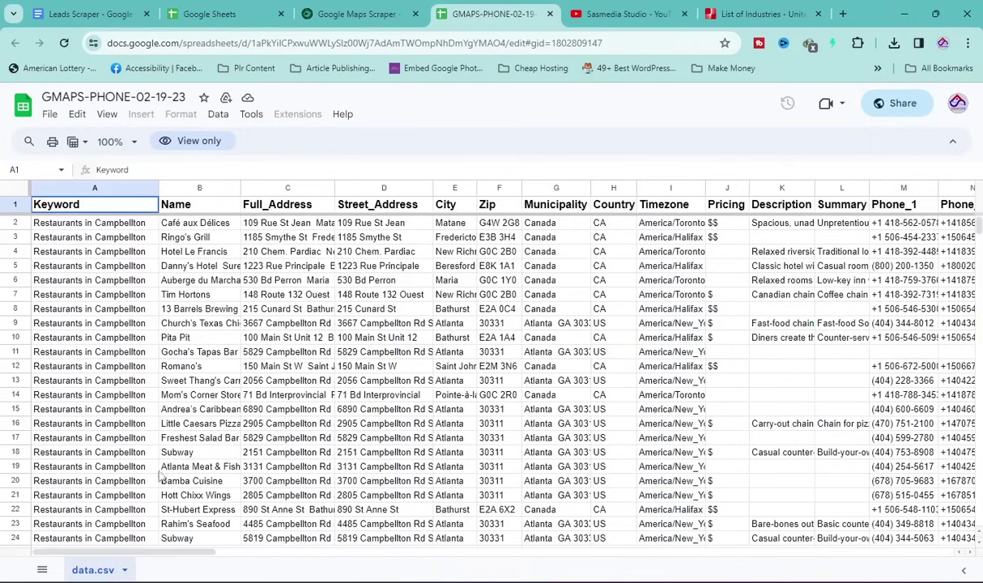
scroll(231, 366, down, 14)
scroll(232, 366, down, 4)
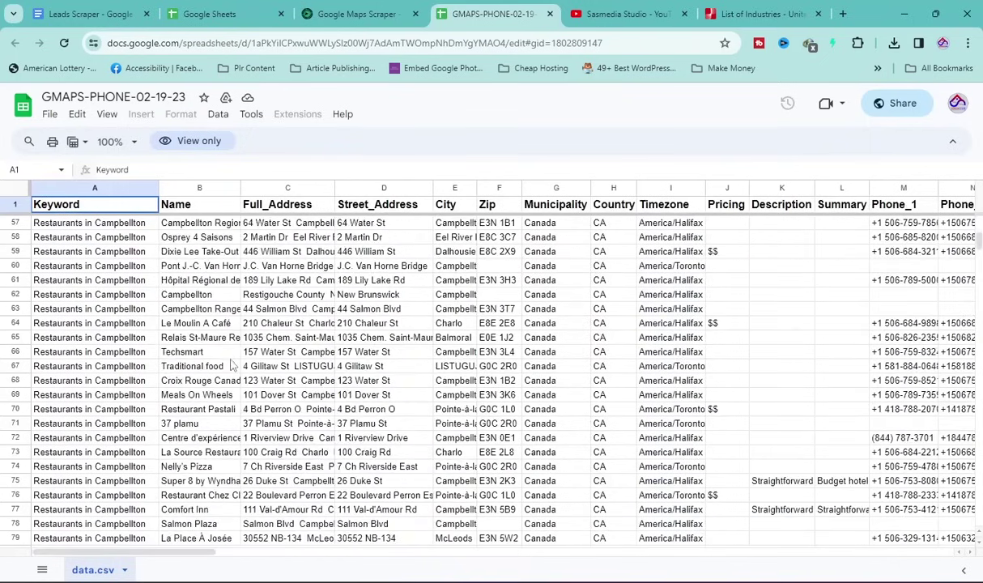
scroll(233, 366, down, 12)
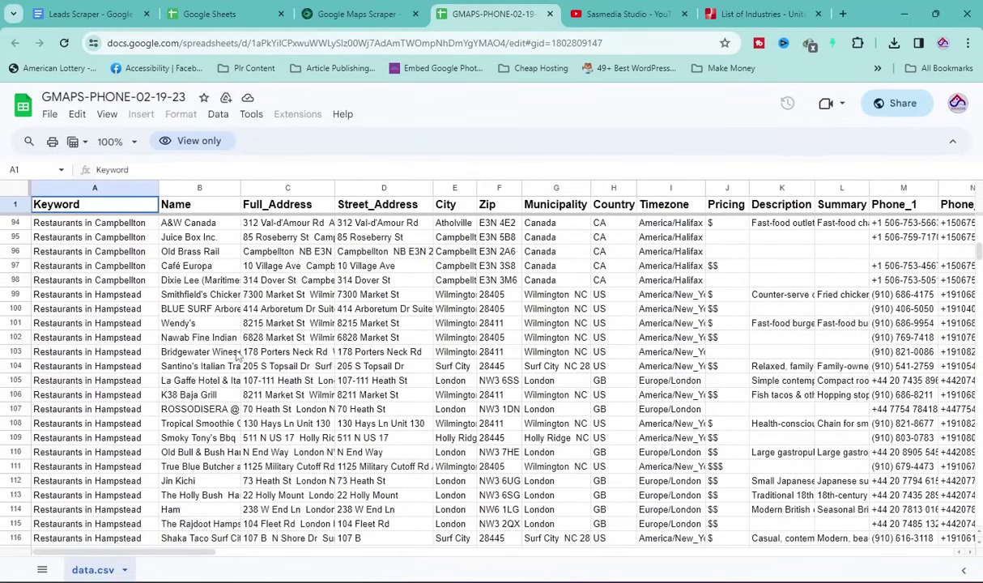
scroll(238, 355, down, 7)
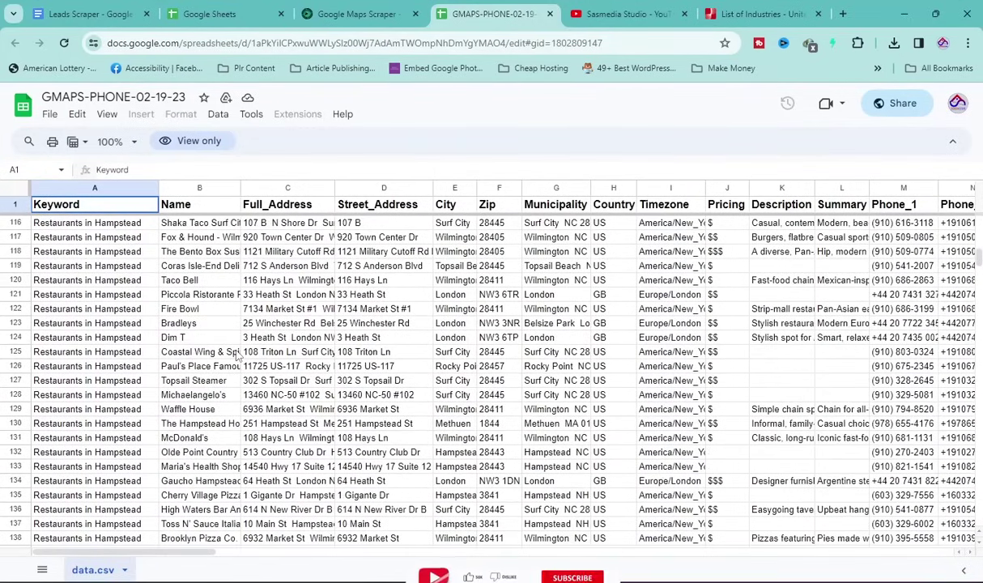
scroll(237, 356, down, 8)
scroll(238, 356, down, 20)
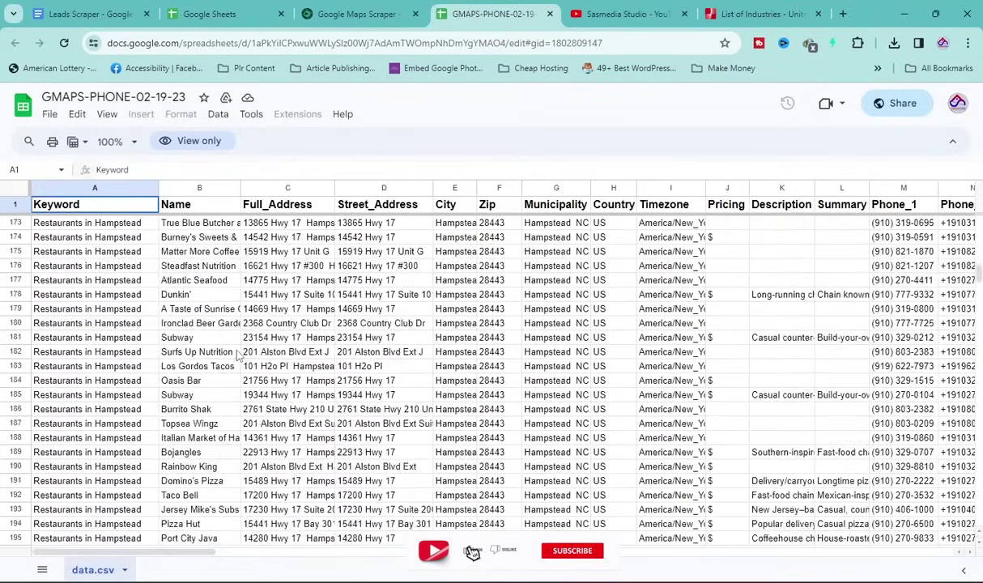
scroll(237, 356, down, 20)
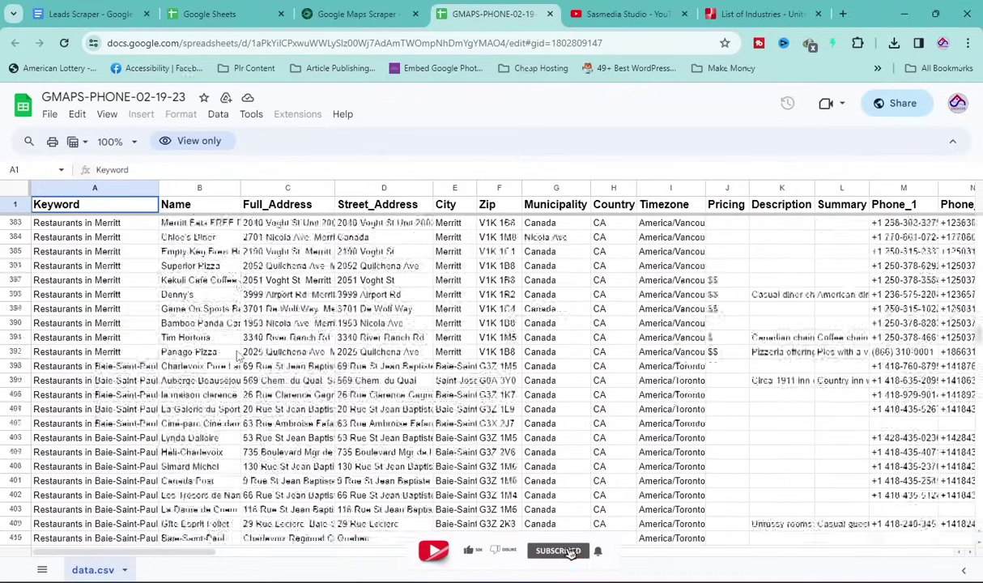
scroll(237, 356, down, 20)
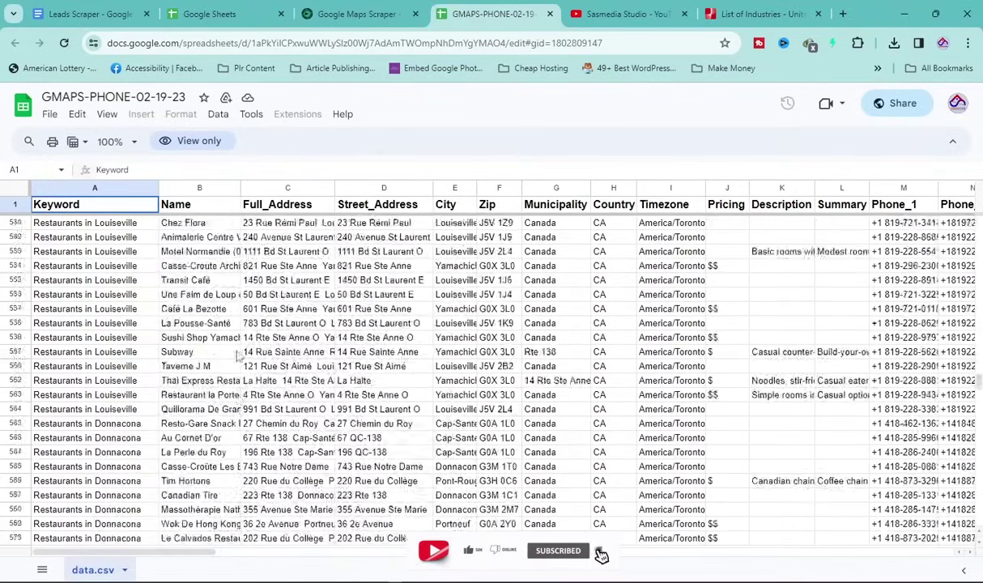
scroll(238, 355, down, 20)
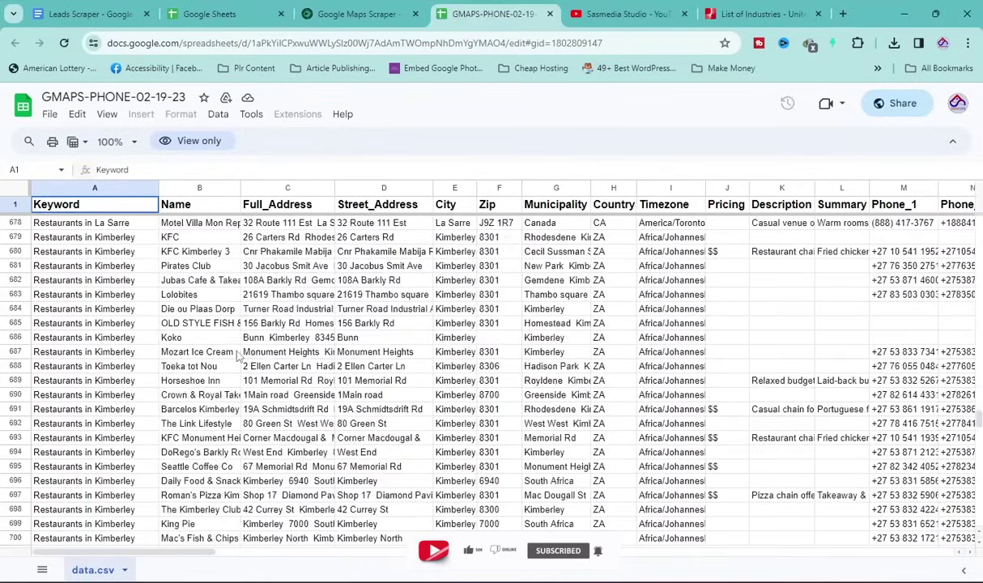
scroll(237, 356, down, 20)
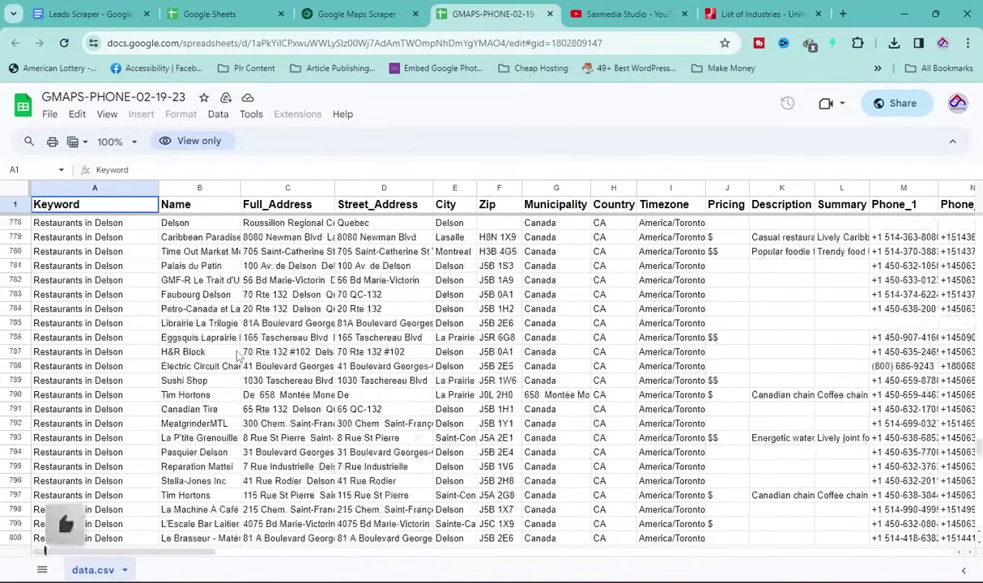
scroll(237, 355, down, 20)
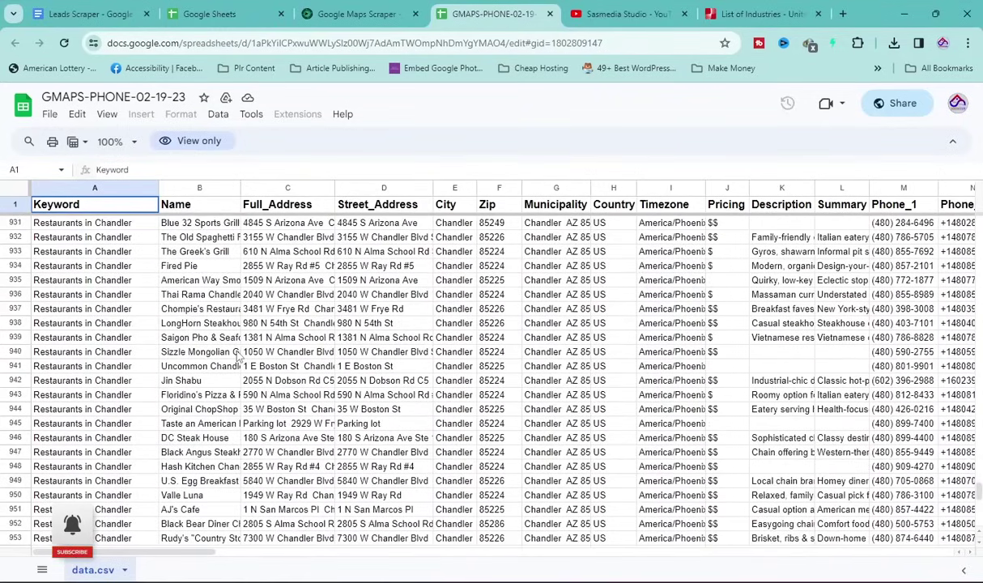
scroll(237, 356, down, 15)
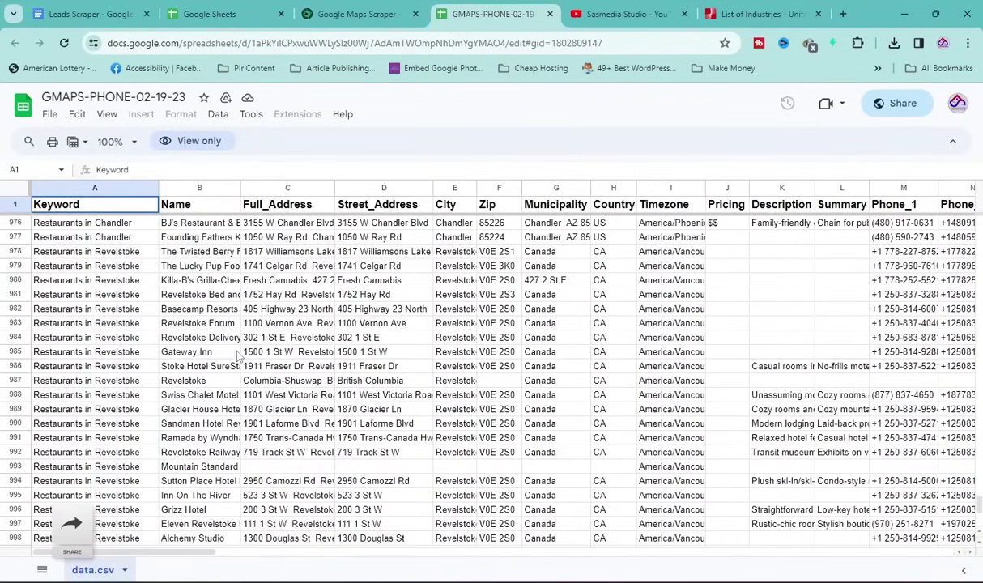
scroll(237, 355, down, 13)
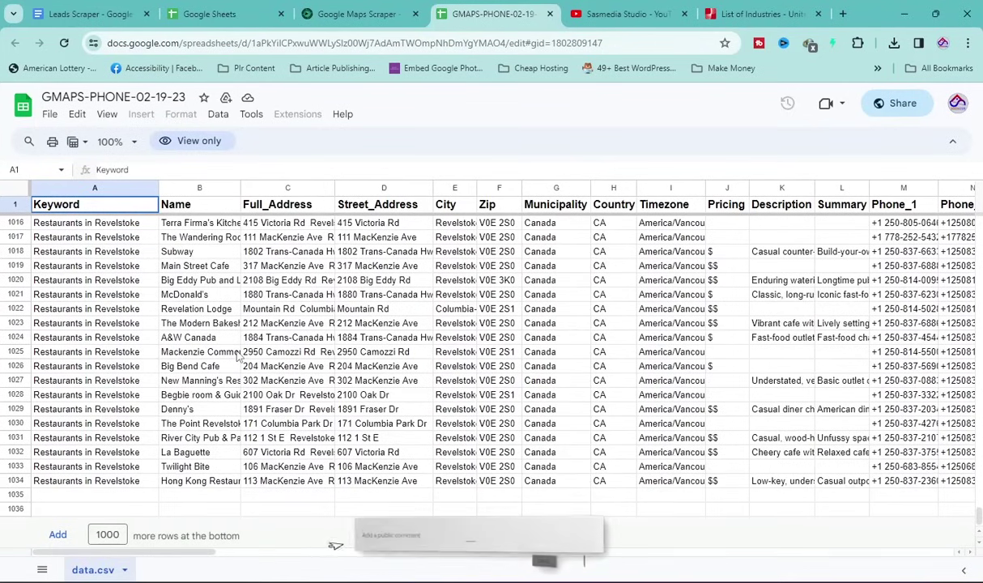
- Switch to the Leads Sniper Google Maps scraper product page on leads-sniper.com
scroll(238, 355, up, 1)
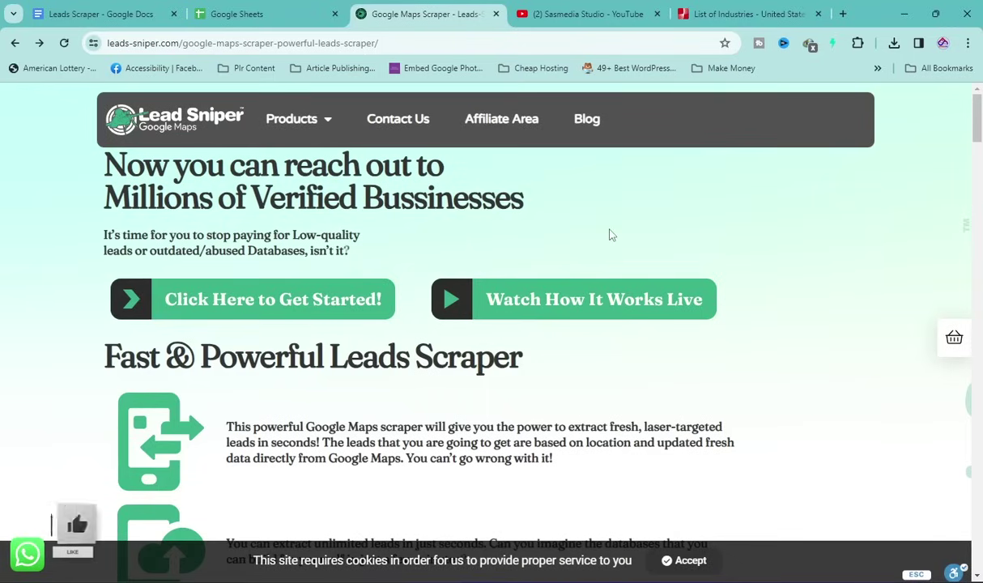
- From the Chrome installation page, download google-maps-scraper-0.3.0.zip and show recent downloads
scroll(613, 256, down, 3)
scroll(613, 256, down, 15)
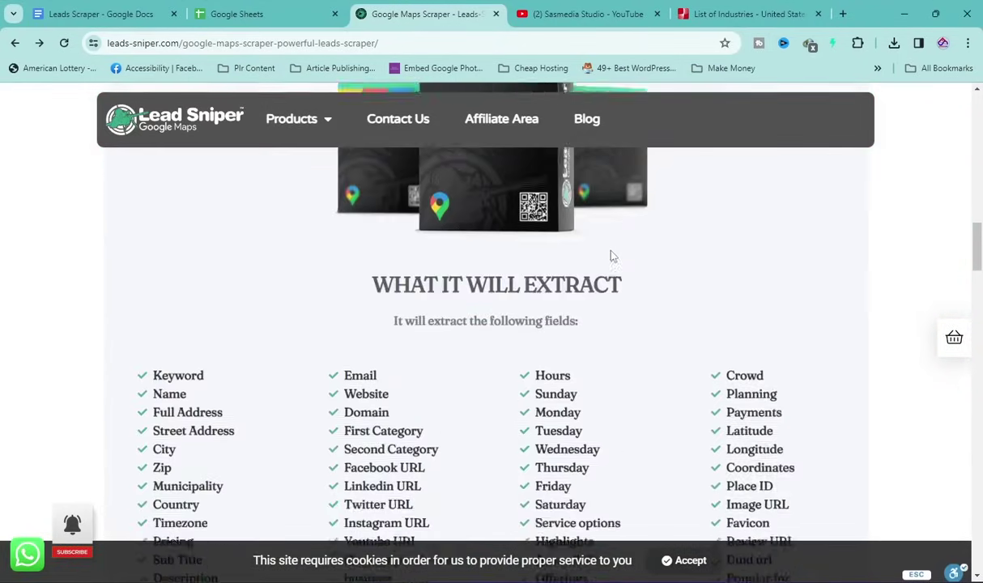
scroll(521, 340, down, 10)
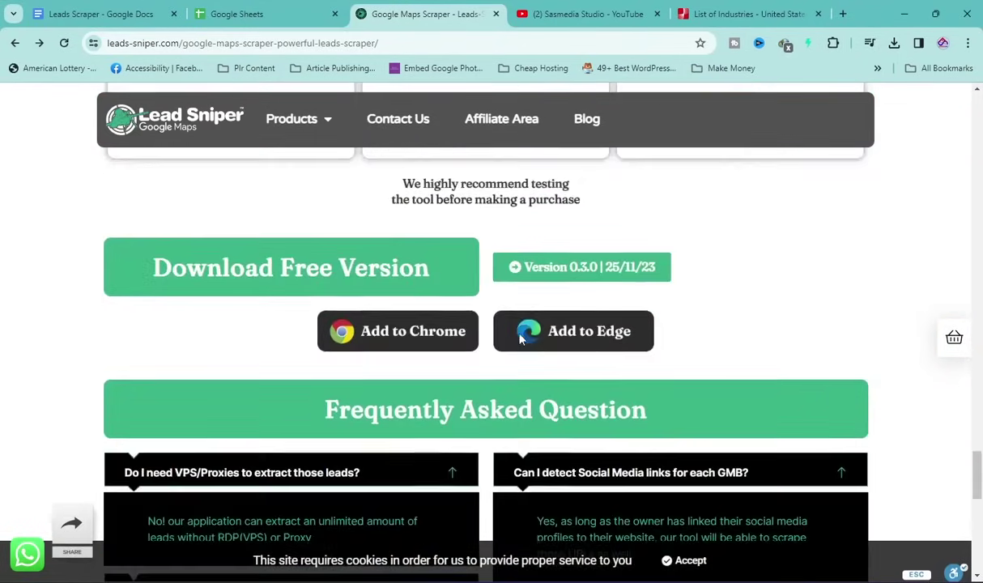
scroll(508, 341, up, 3)
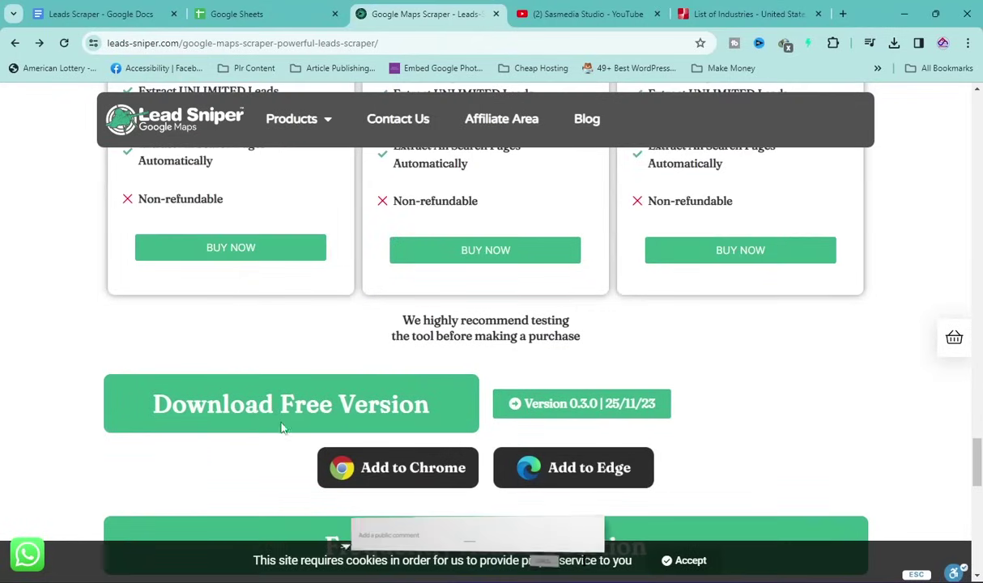
scroll(410, 427, down, 1)
scroll(410, 428, down, 1)
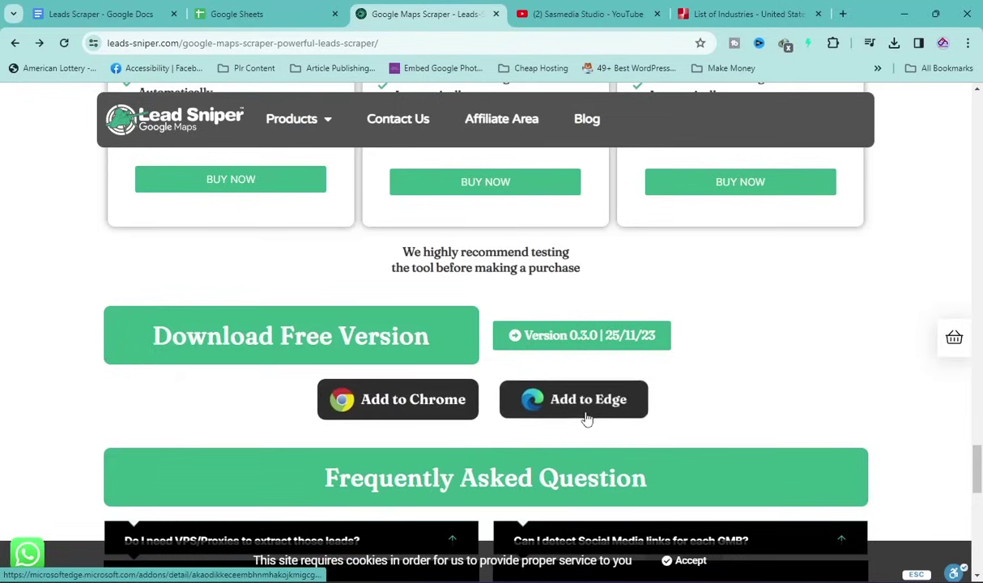
click(419, 412)
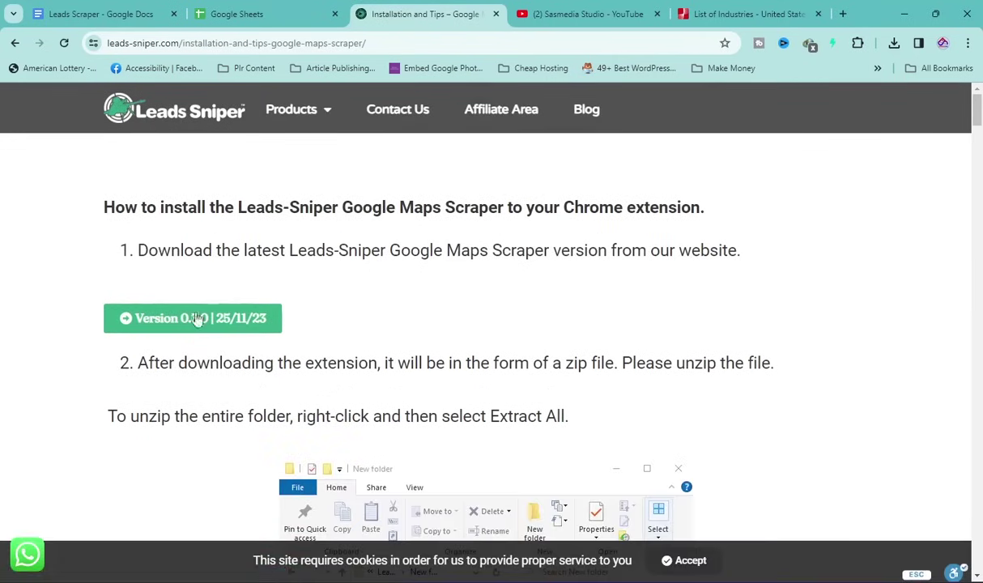
click(195, 321)
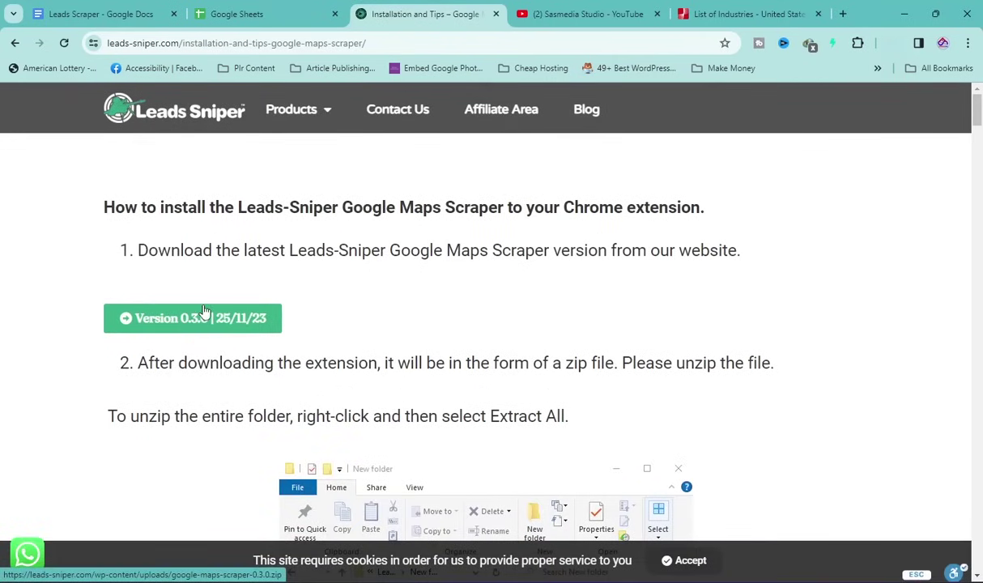
click(894, 44)
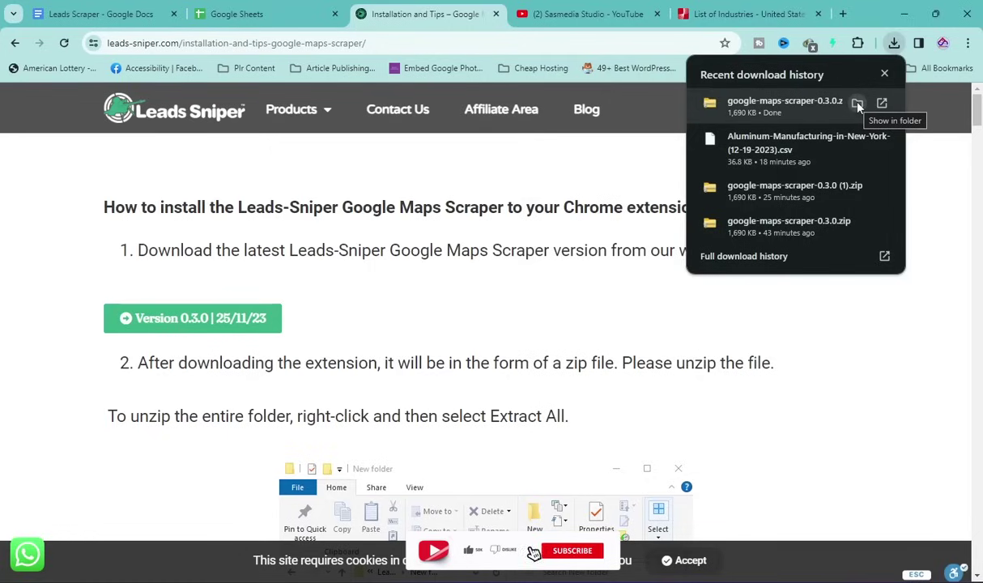
- Extract the google-maps-scraper-0.3.0 (1) zip into its suggested folder and open the extracted folder
click(858, 105)
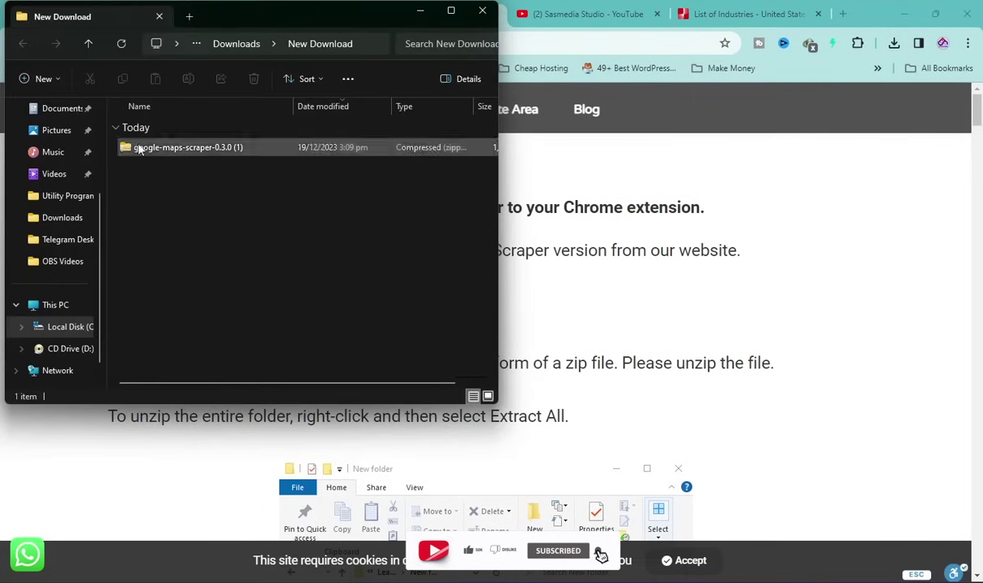
right_click(160, 150)
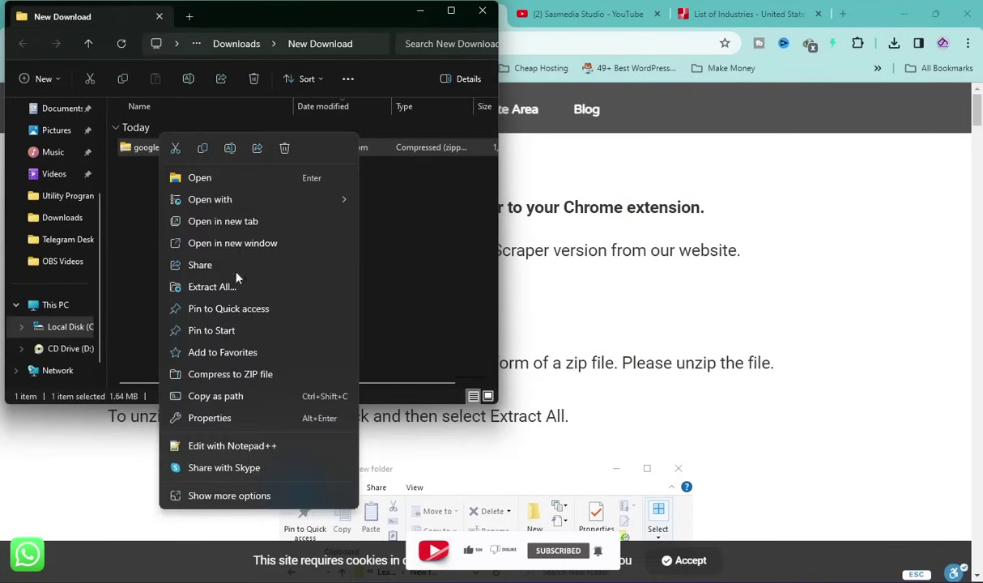
click(207, 293)
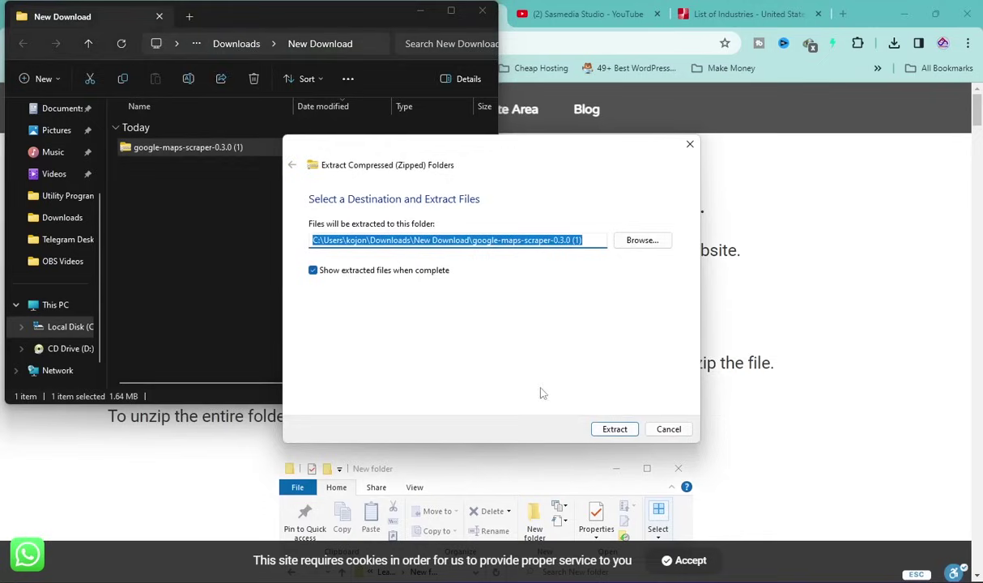
click(618, 432)
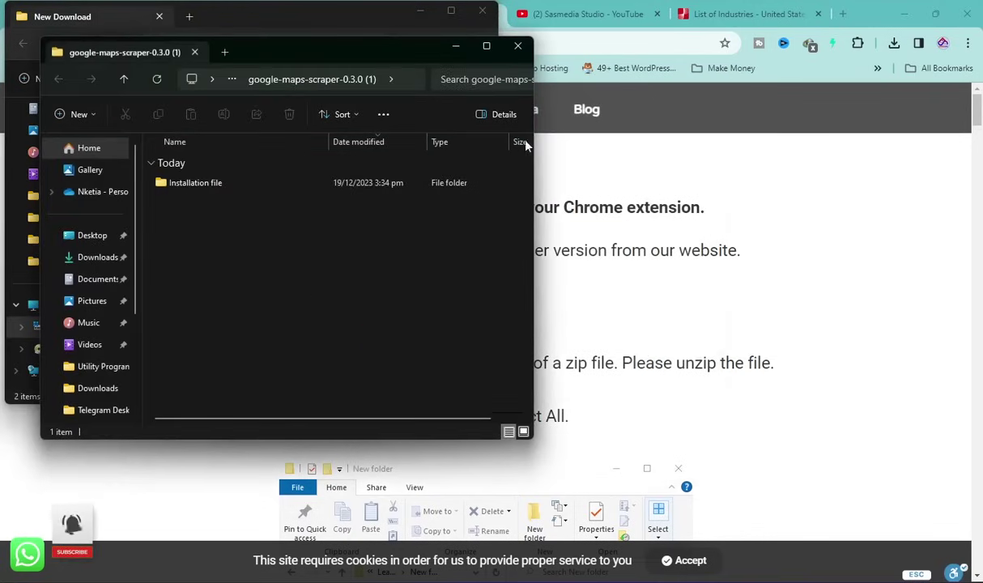
click(519, 45)
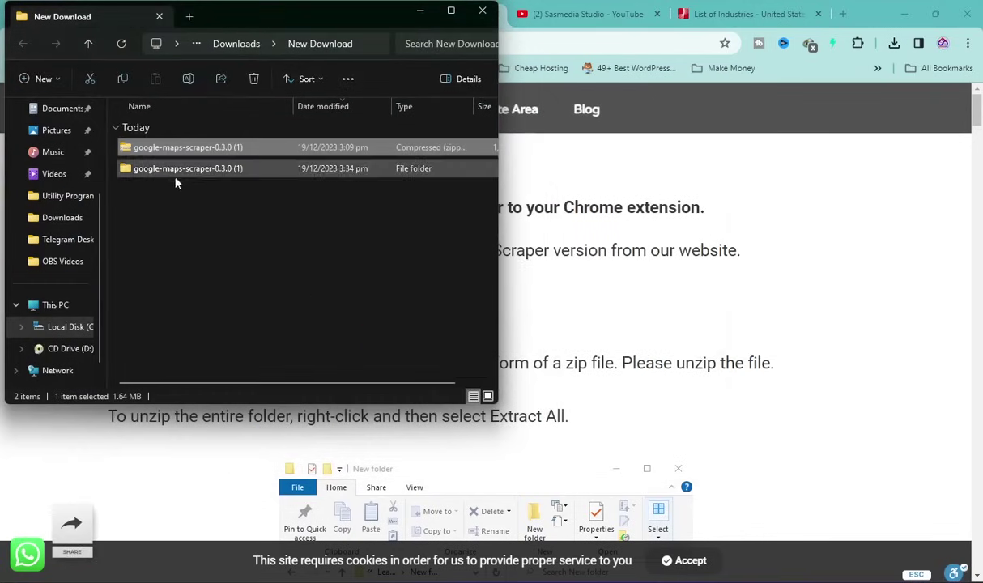
drag(236, 200, 156, 150)
double_click(185, 172)
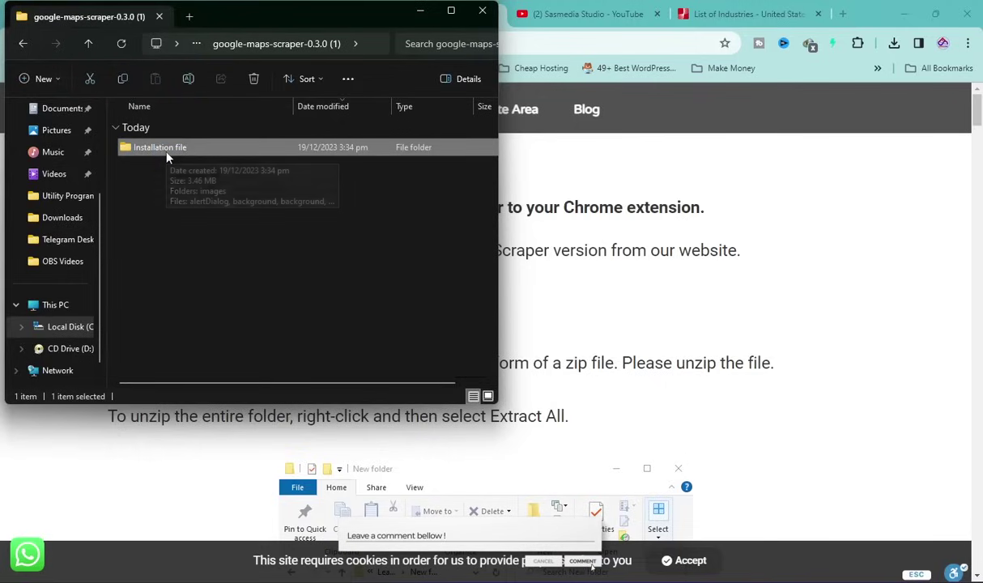
click(867, 8)
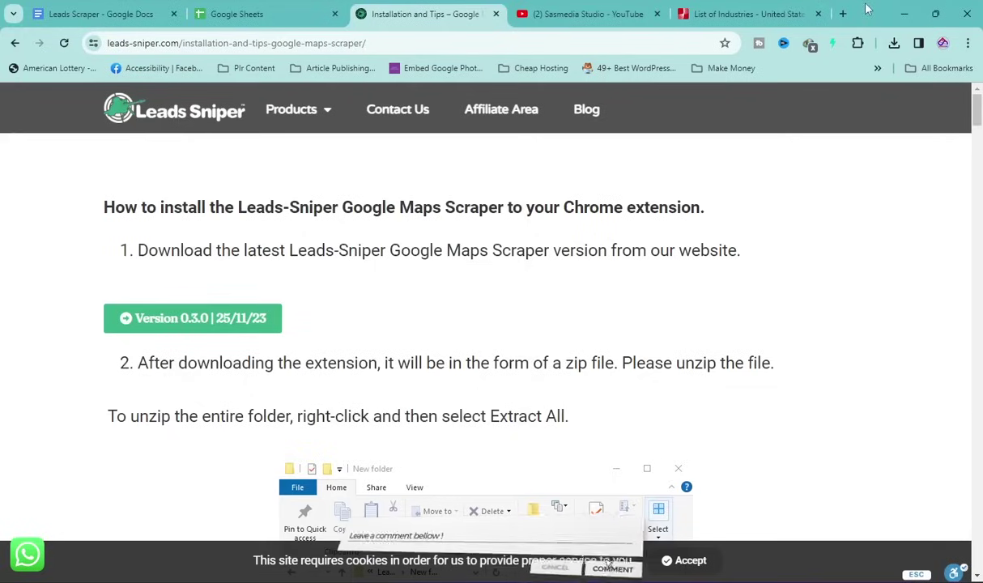
- Open Chrome's Manage Extensions page and switch on Developer mode
click(968, 43)
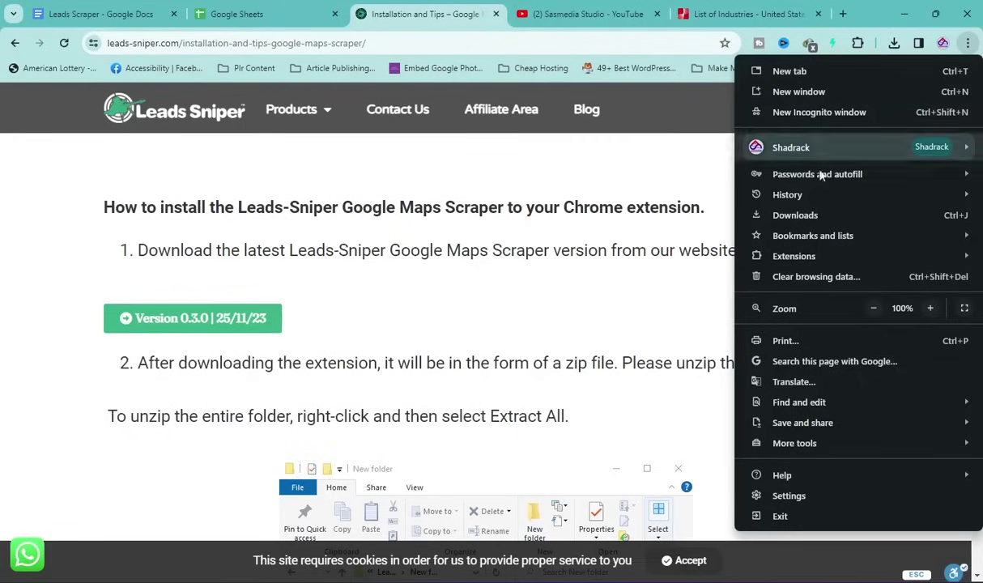
mouse_move(808, 258)
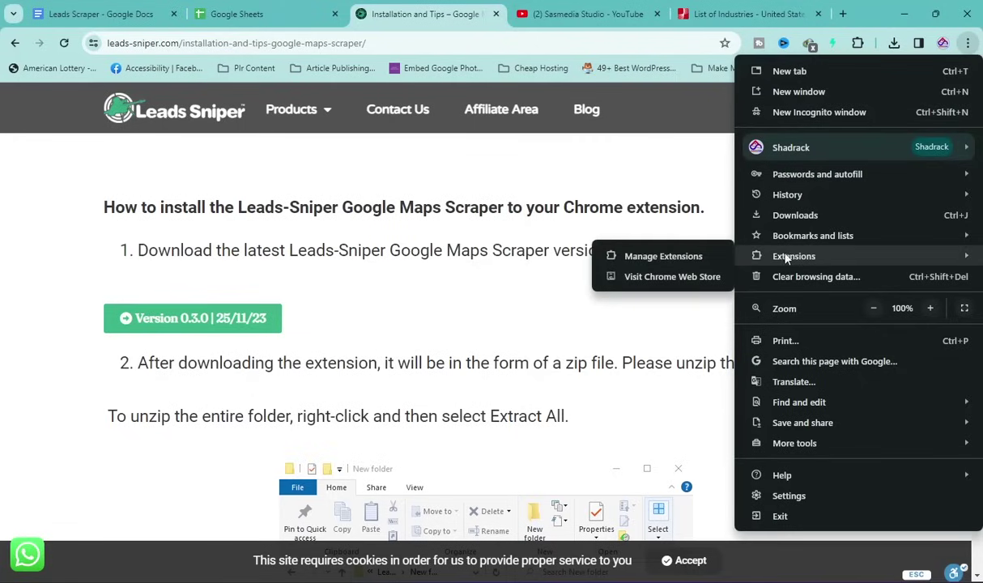
click(671, 265)
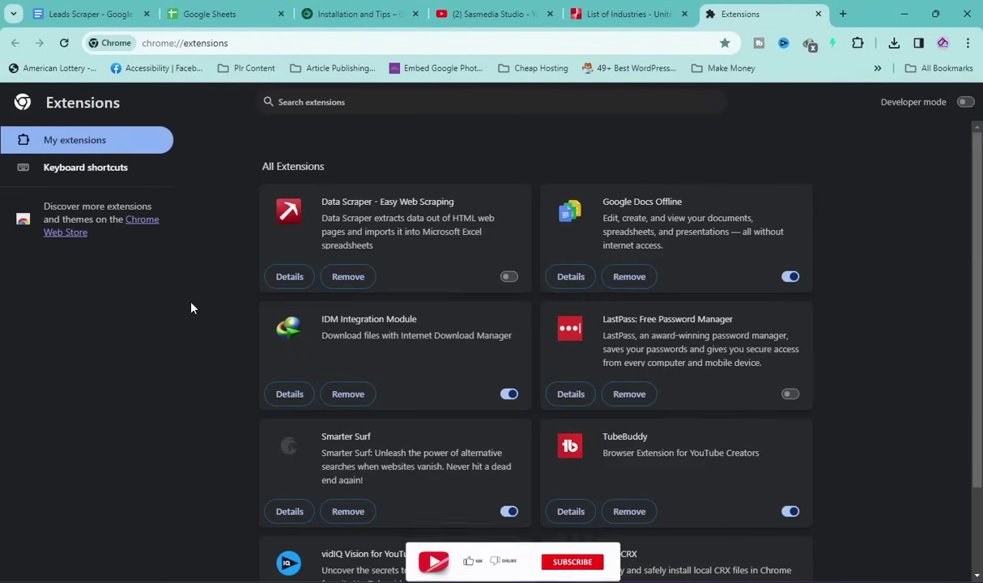
click(966, 103)
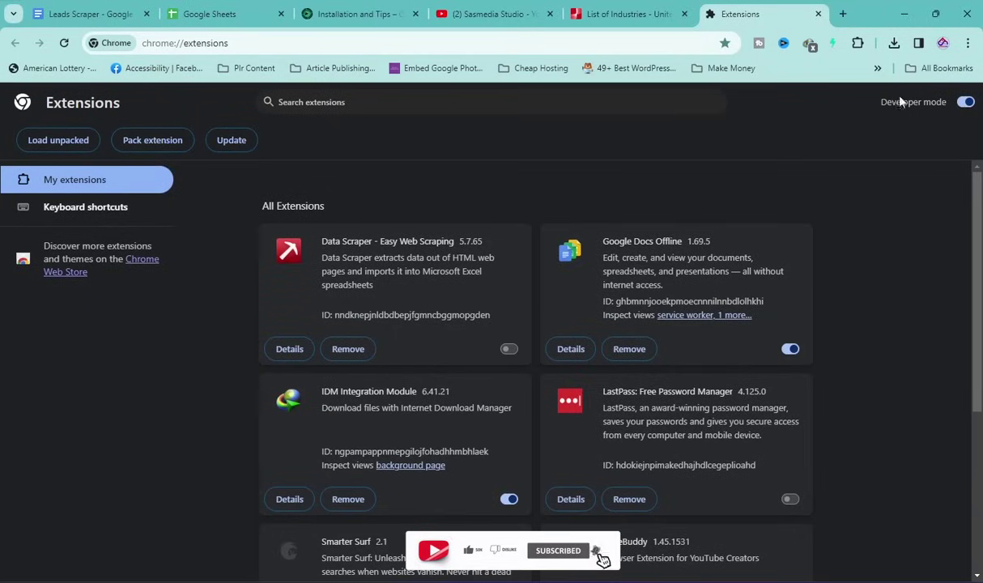
drag(883, 102, 962, 110)
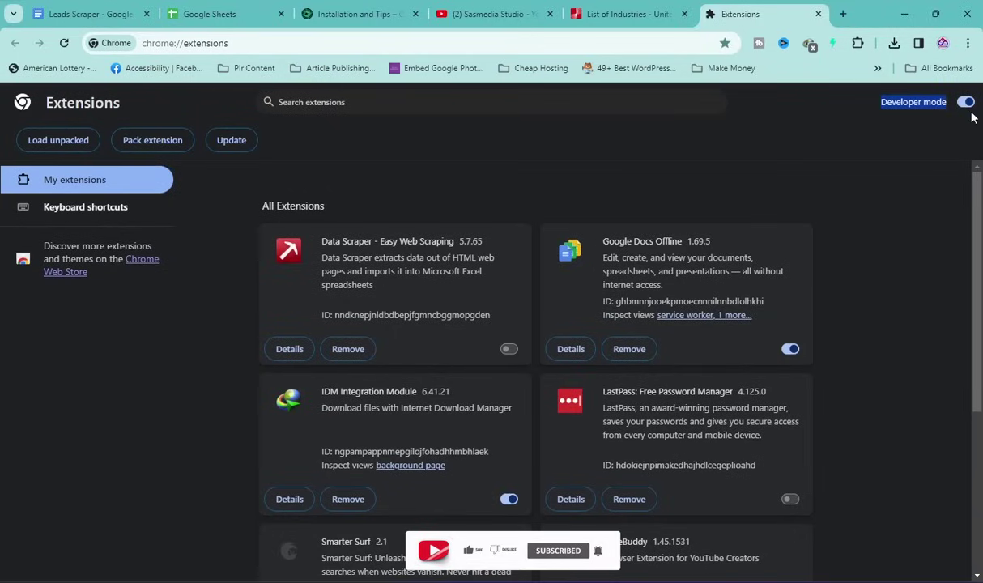
click(910, 205)
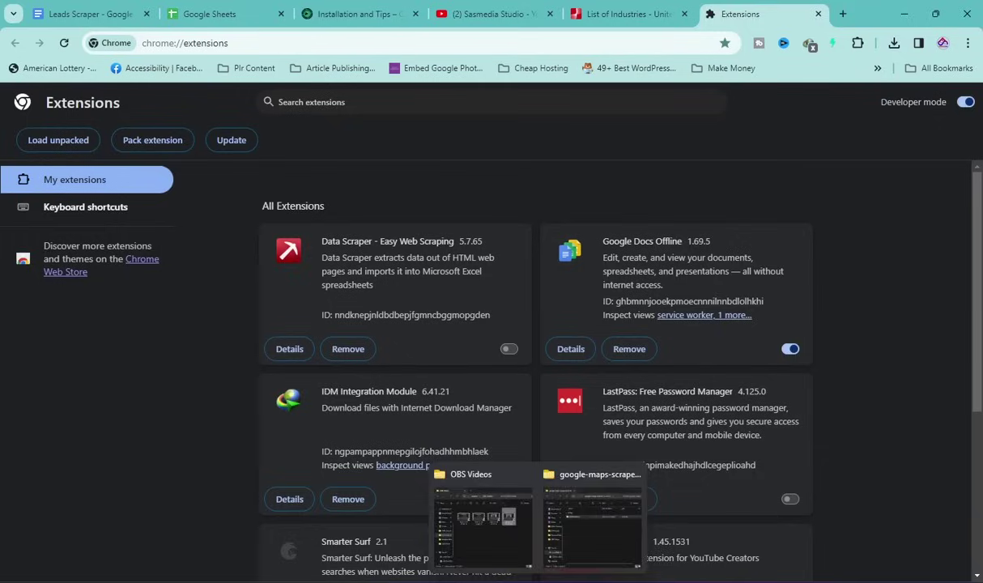
- Drop the extracted Installation file folder onto chrome://extensions to install Leads-Sniper 0.3.0
click(581, 528)
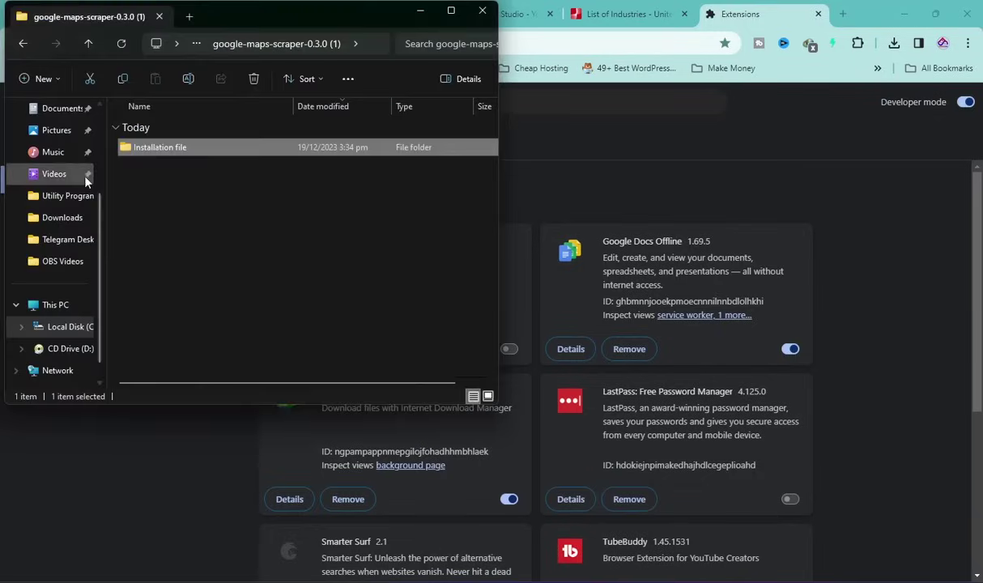
drag(125, 148, 700, 436)
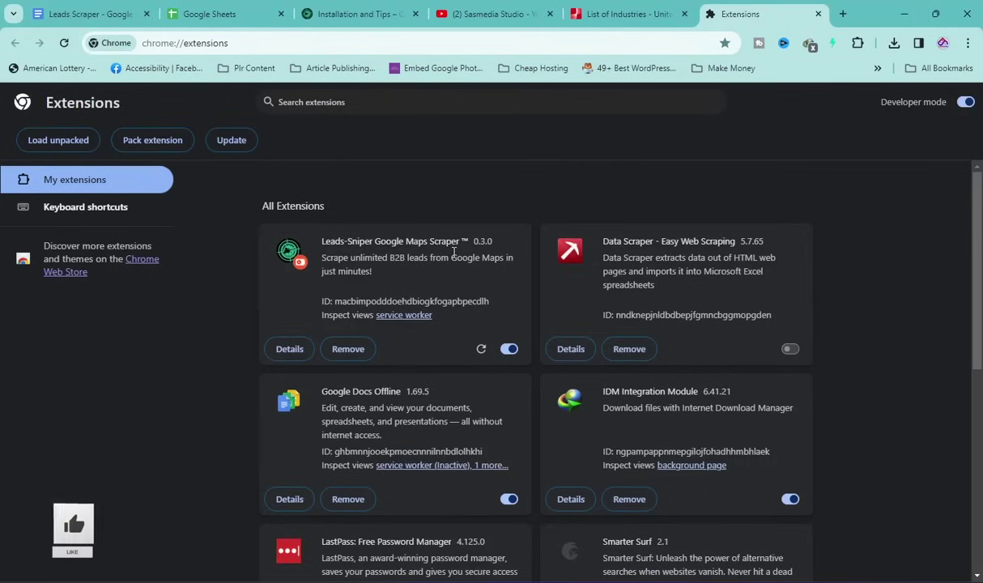
- Pin Leads-Sniper Google Maps Scraper to the toolbar and open its trial-version popup
click(858, 44)
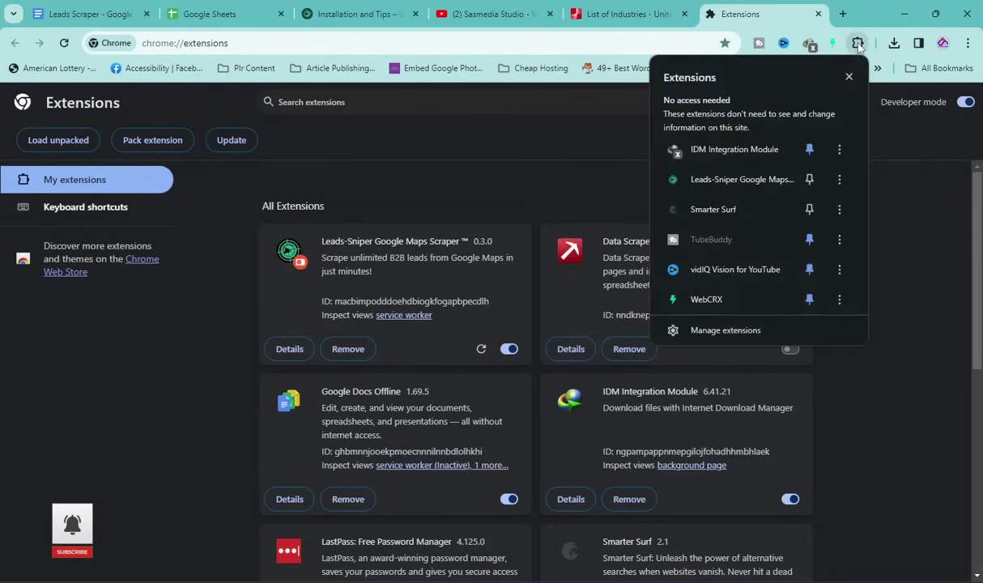
click(809, 180)
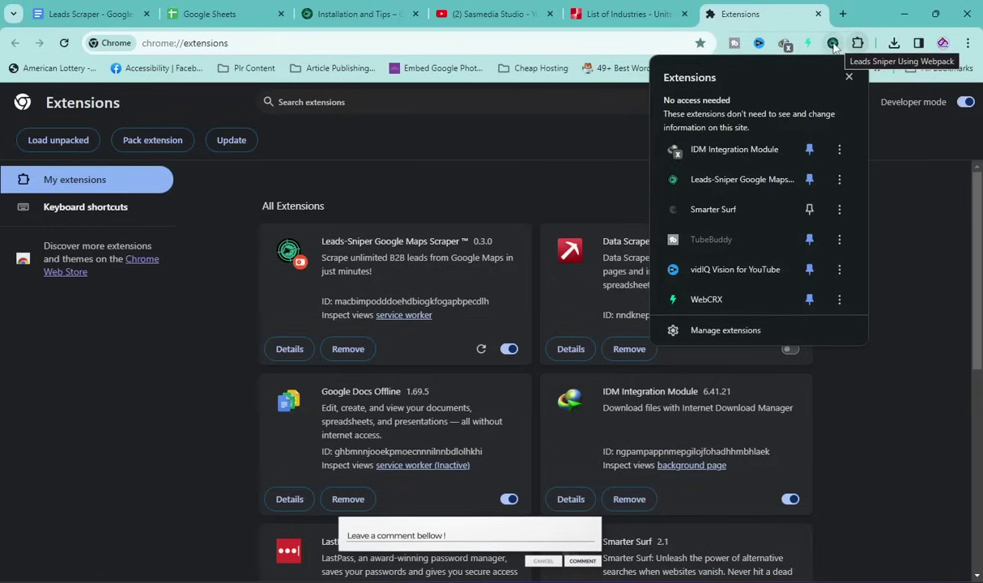
click(834, 45)
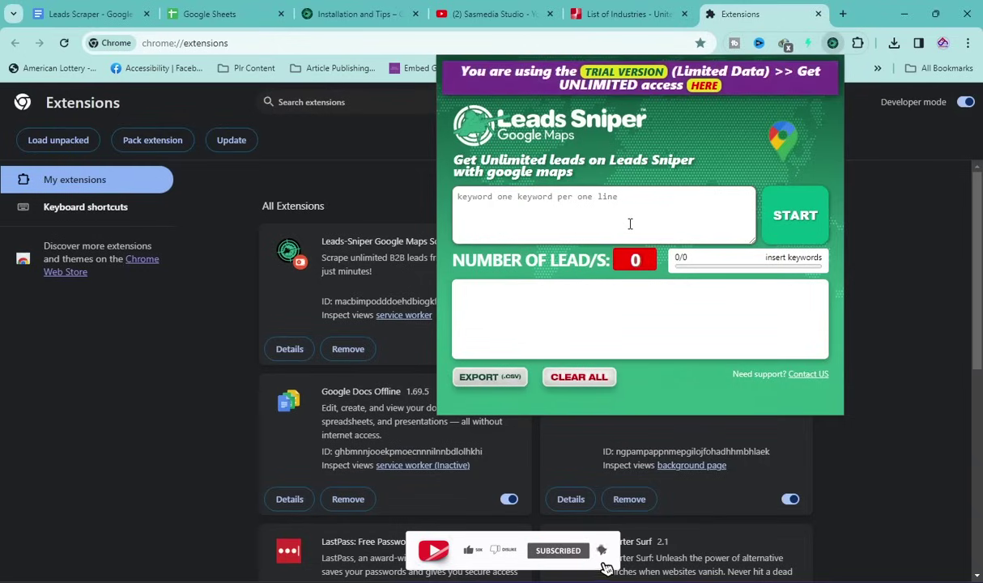
- On the licence entry page, paste the licence key into the License Key field and validate it
click(704, 87)
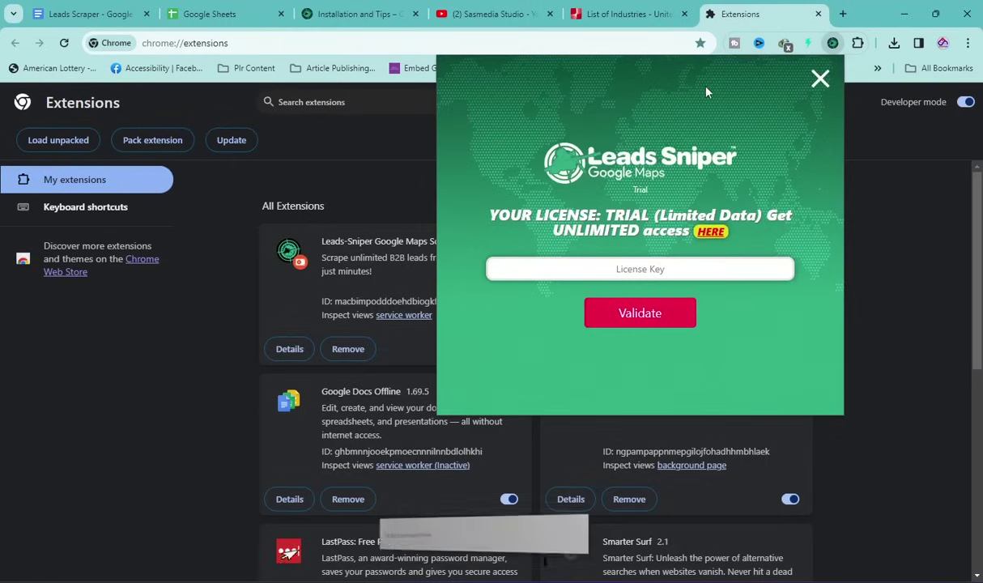
right_click(628, 274)
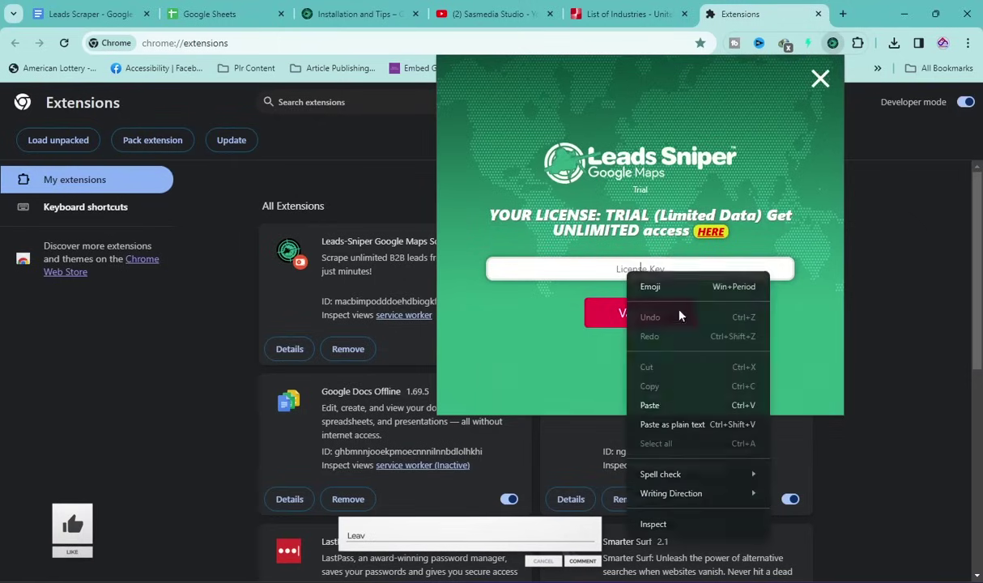
click(655, 402)
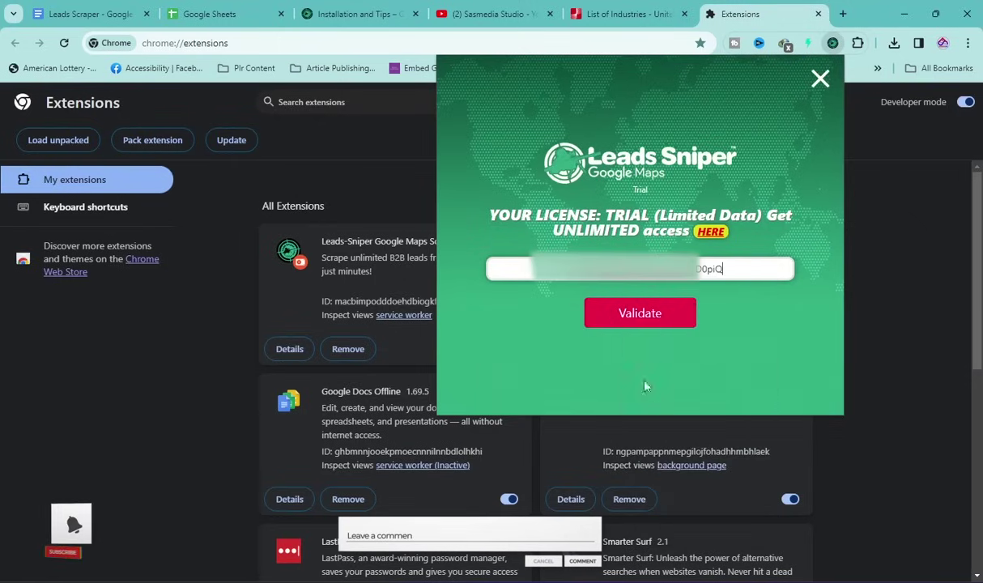
click(640, 320)
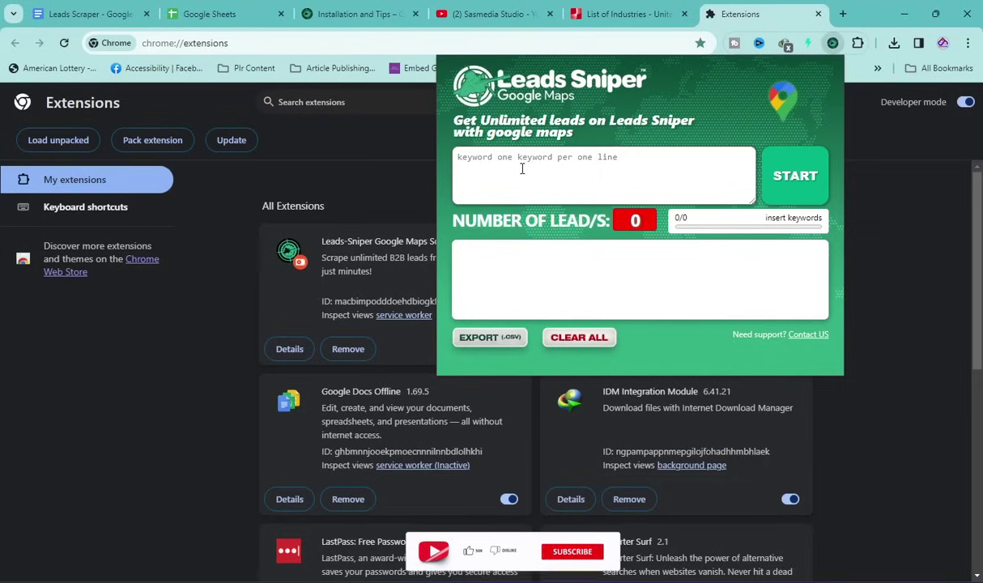
- Copy the six city restaurant keywords from Notepad into Leads Sniper and start scraping
key(alt+Tab)
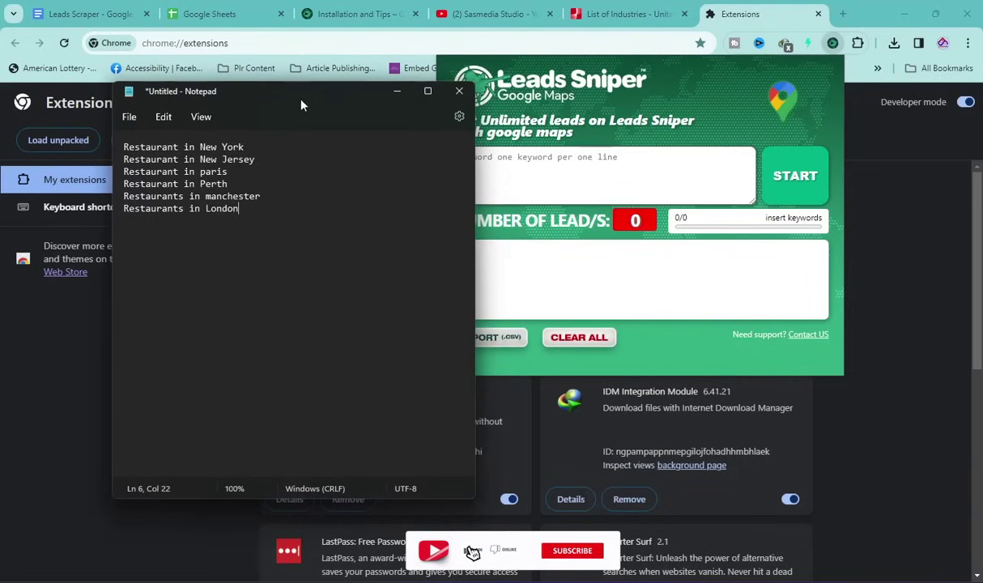
key(ctrl+a)
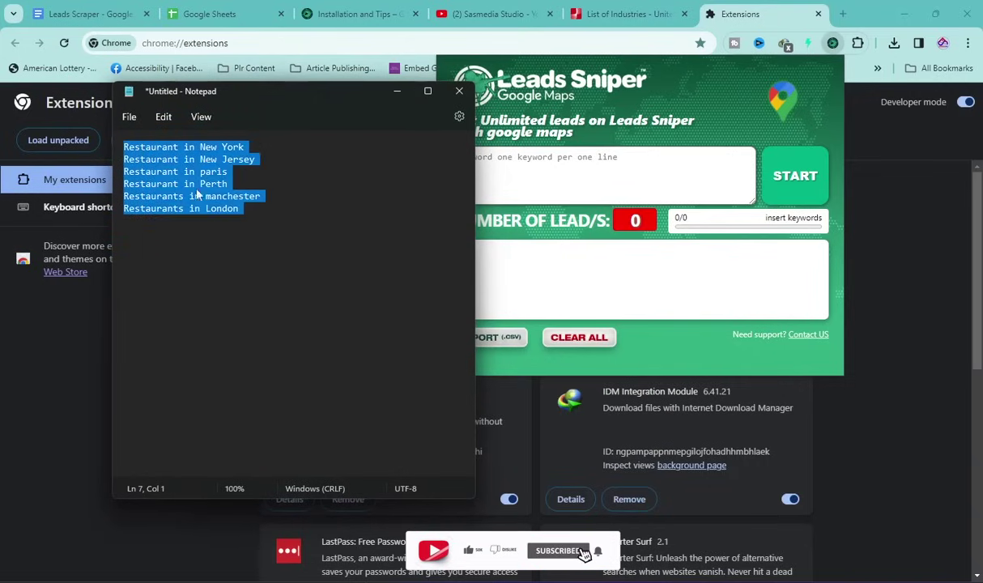
right_click(197, 194)
click(191, 228)
click(604, 174)
key(ctrl+v)
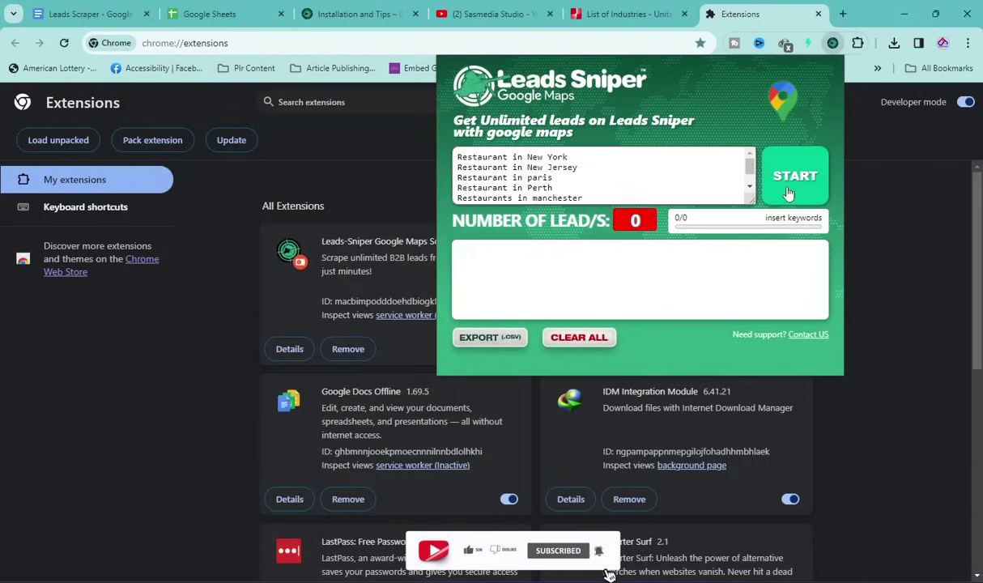
click(788, 192)
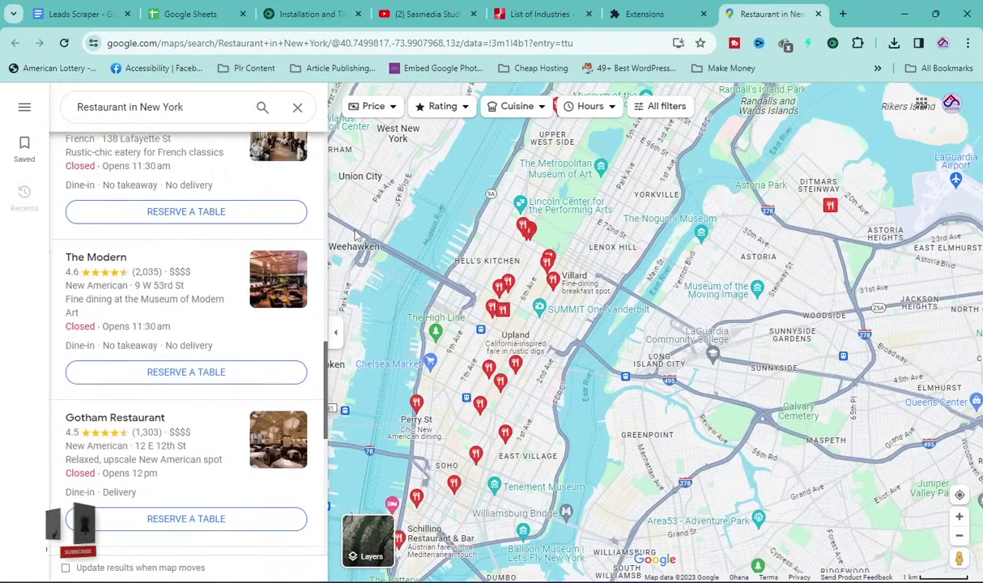
- Open the Leads Sniper popup and scroll through its 60 collected New York restaurant leads
click(833, 43)
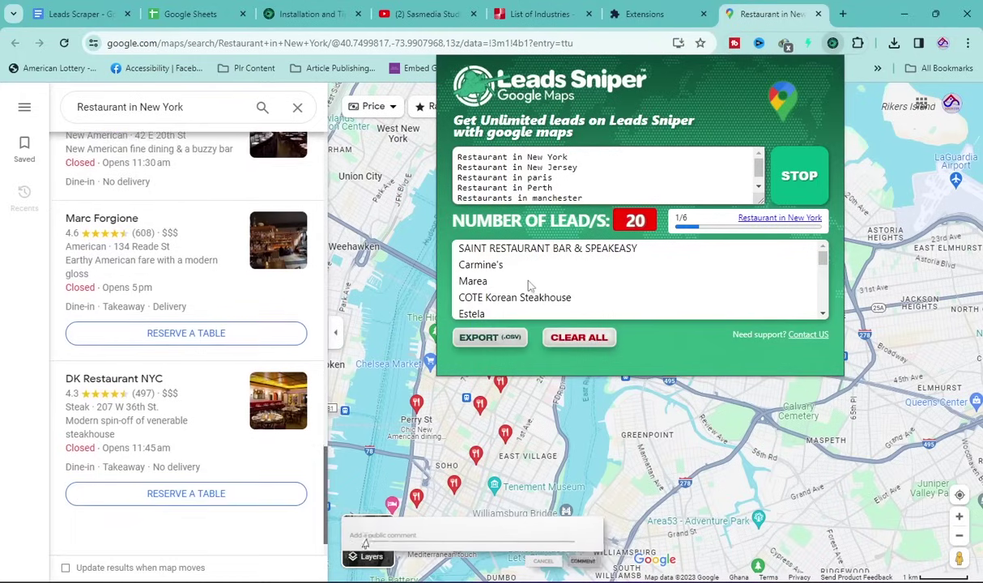
scroll(490, 281, down, 1)
scroll(494, 283, down, 1)
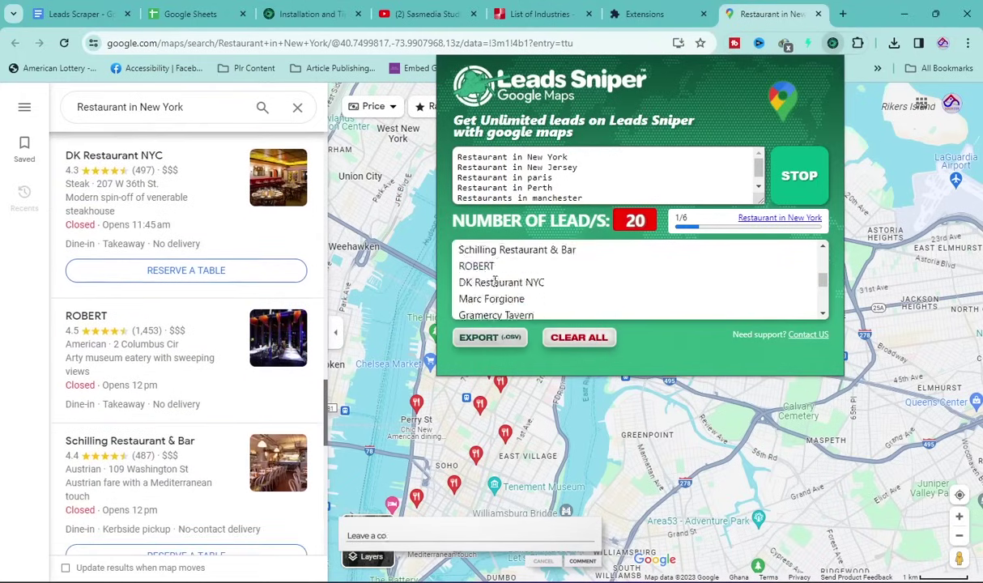
scroll(497, 285, up, 1)
scroll(497, 285, up, 3)
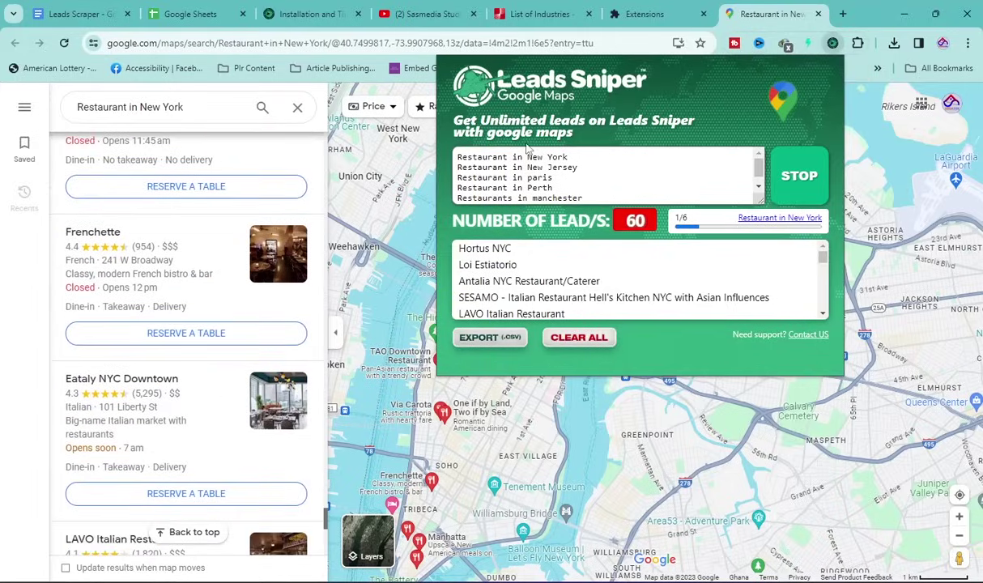
- Skim IBISWorld's US industry list down to Arts, Entertainment and Recreation, then return to the New York restaurant results
click(547, 12)
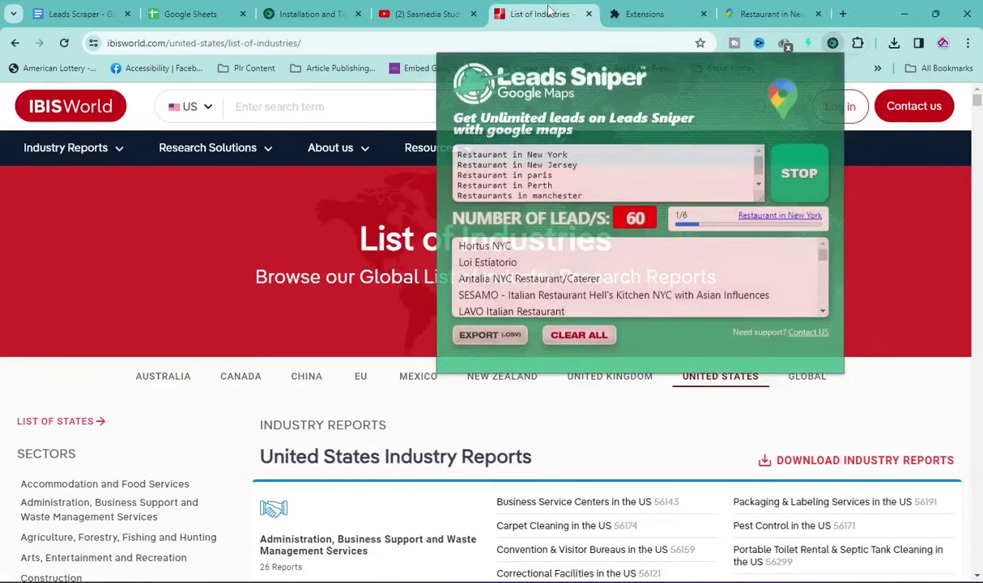
scroll(486, 296, down, 6)
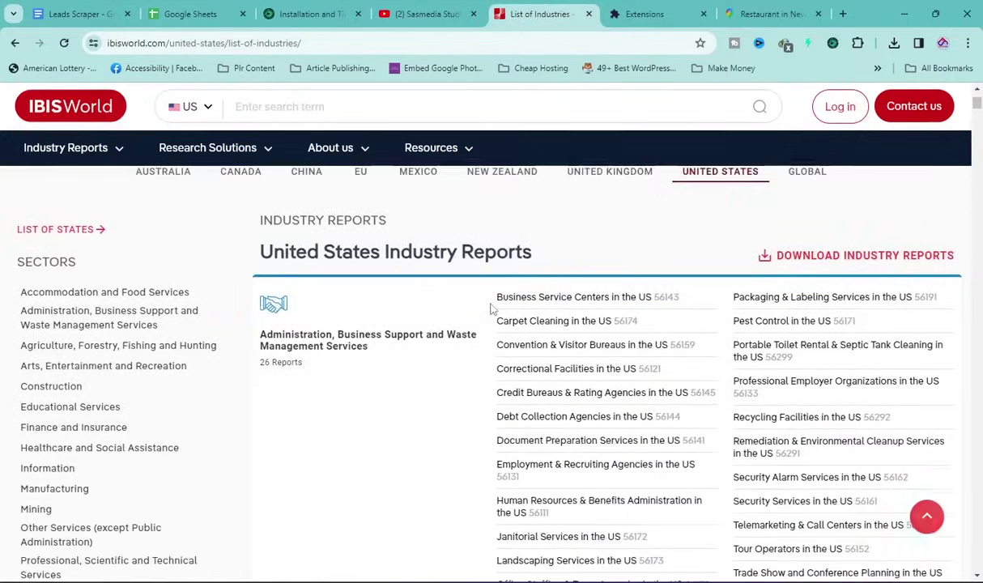
scroll(501, 295, up, 3)
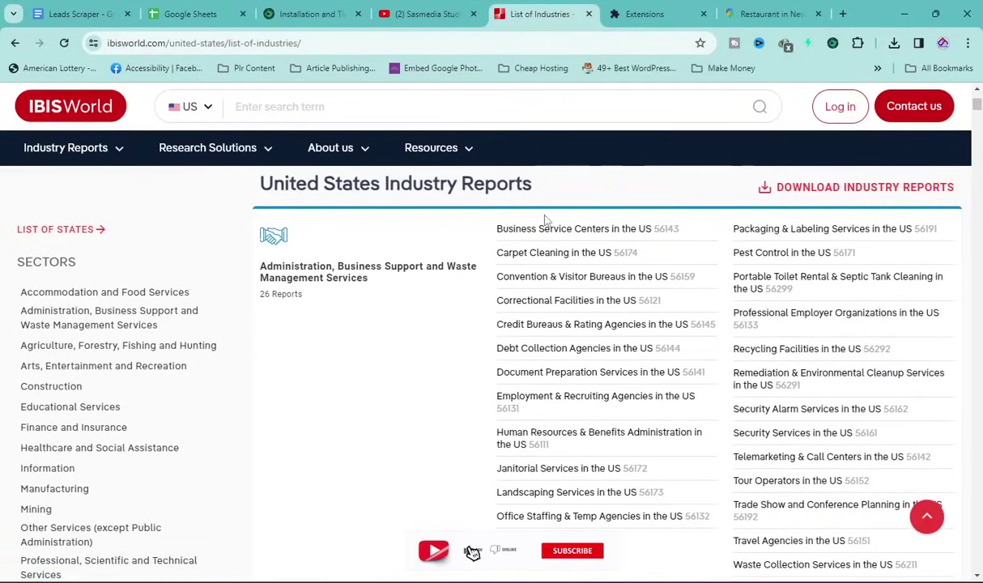
scroll(544, 332, down, 15)
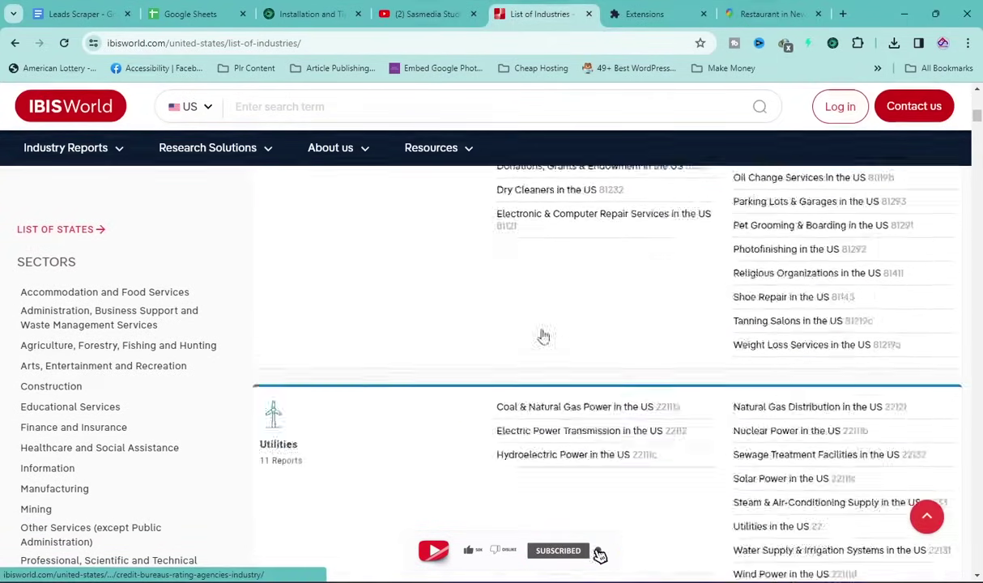
scroll(545, 321, down, 20)
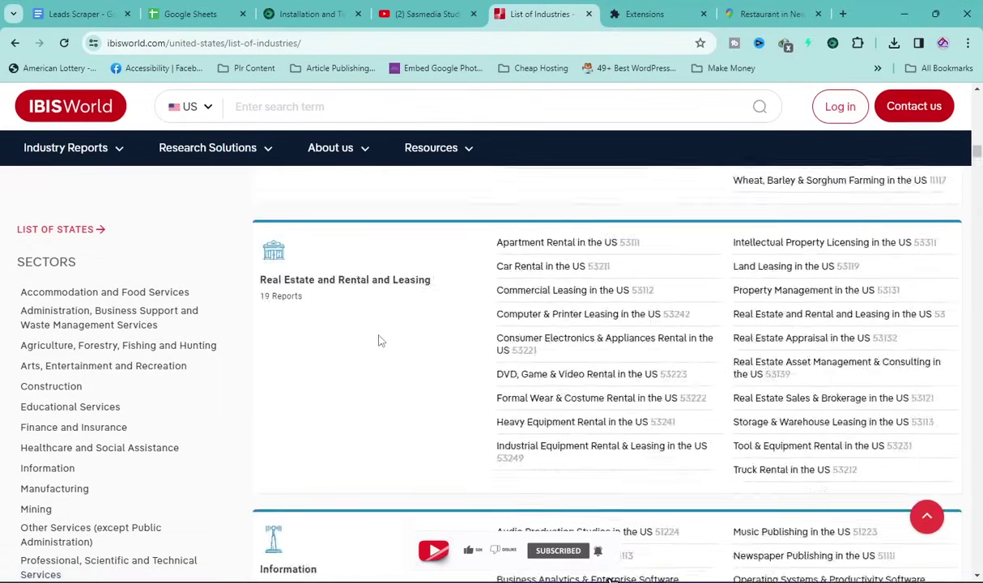
scroll(385, 299, down, 1)
scroll(458, 283, up, 1)
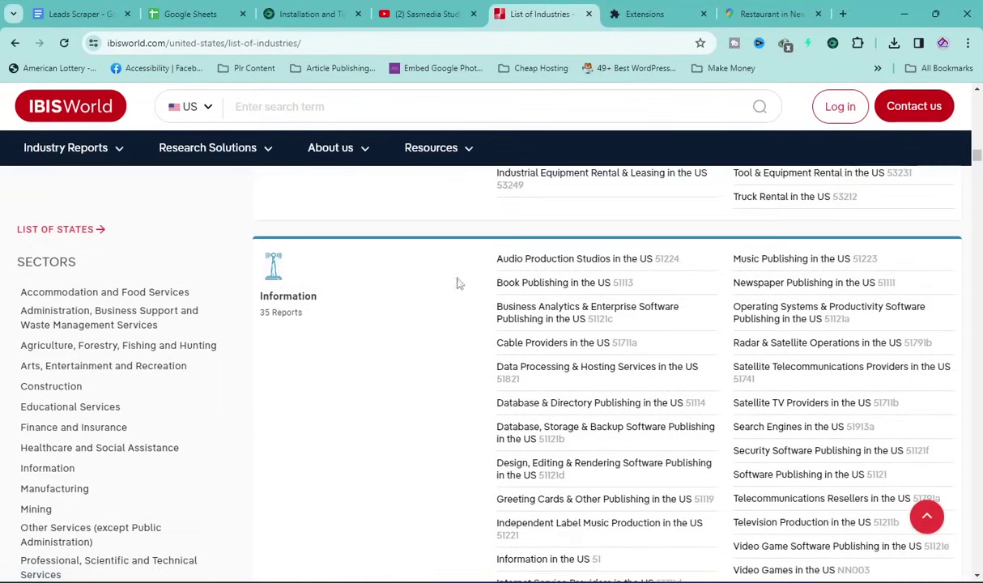
scroll(561, 367, down, 4)
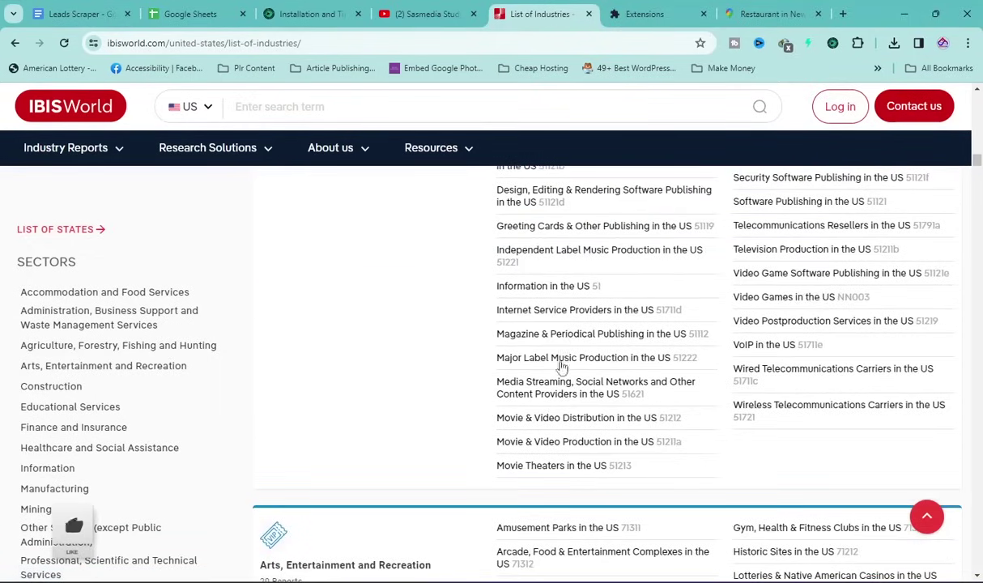
scroll(478, 264, down, 3)
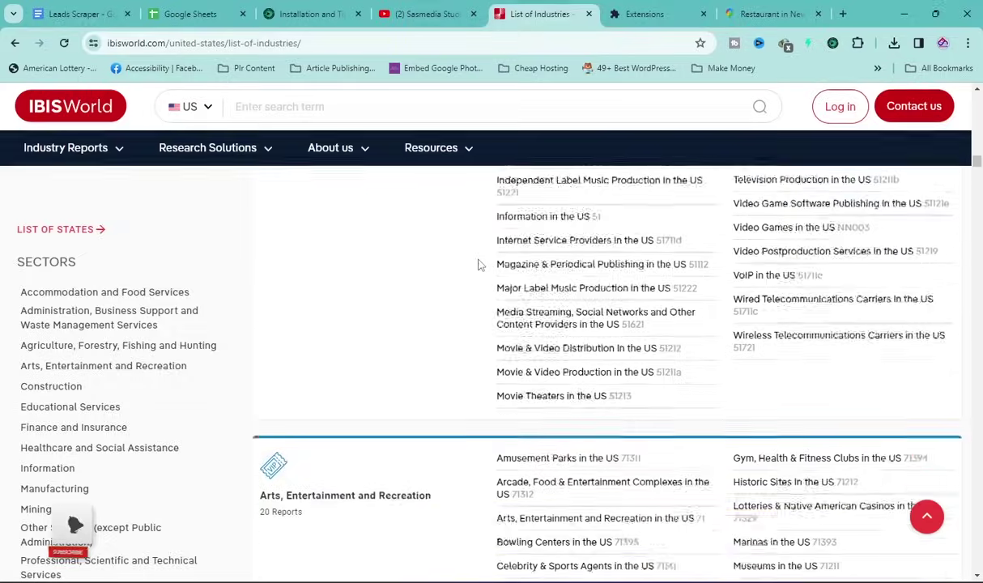
scroll(478, 263, down, 2)
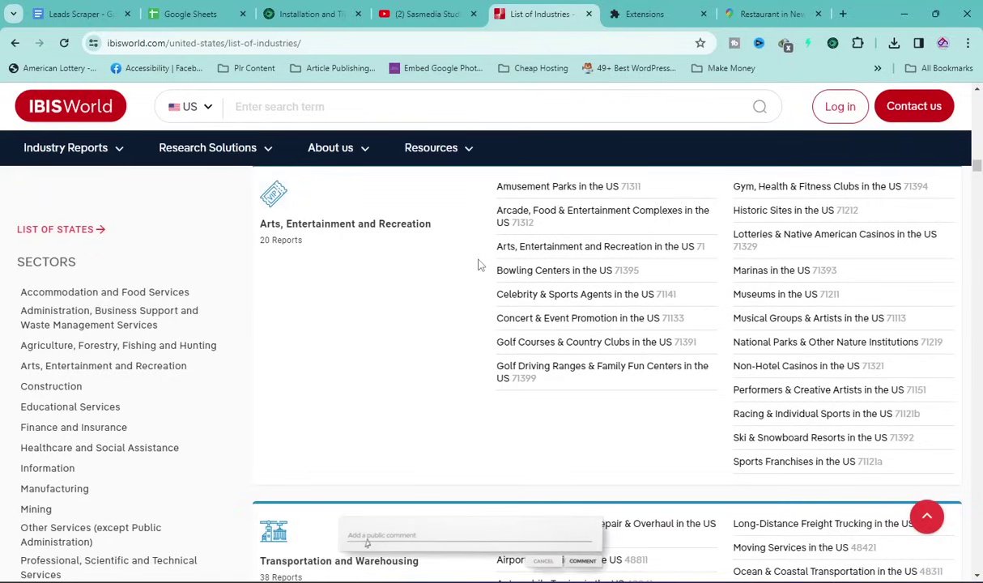
click(761, 16)
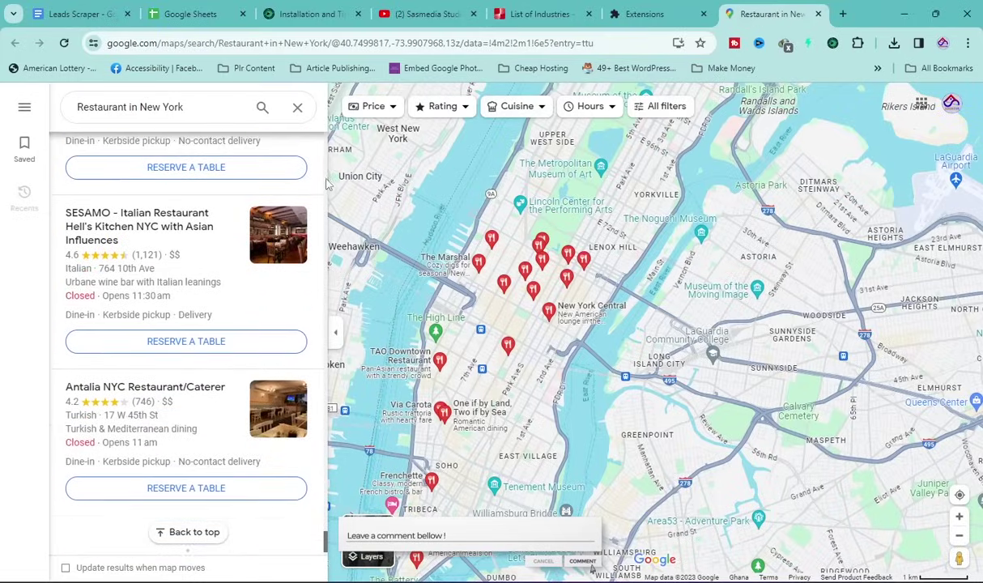
- Confirm Leads Sniper has reached 80 New York restaurant leads, then bring up the installation and tips page
click(834, 44)
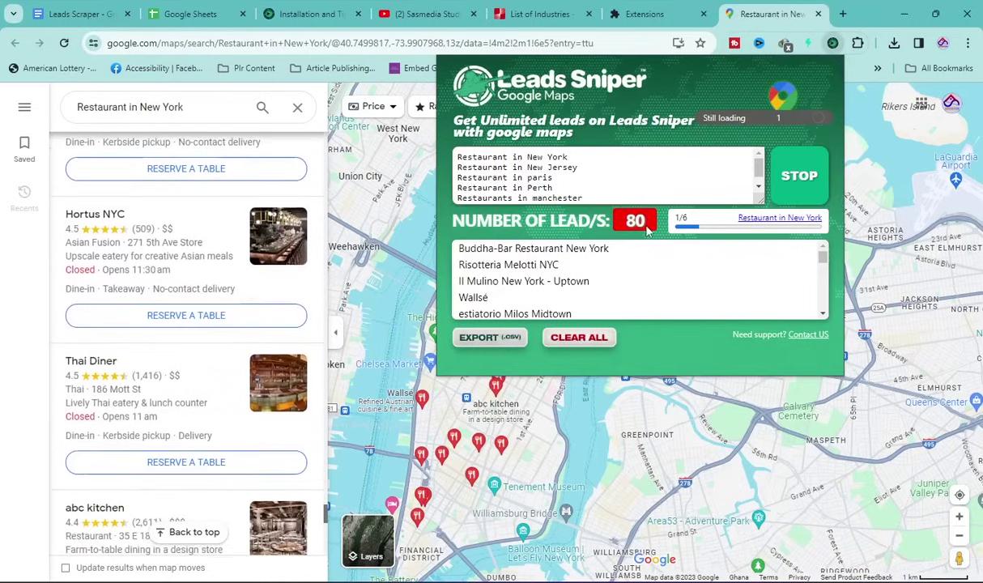
click(308, 14)
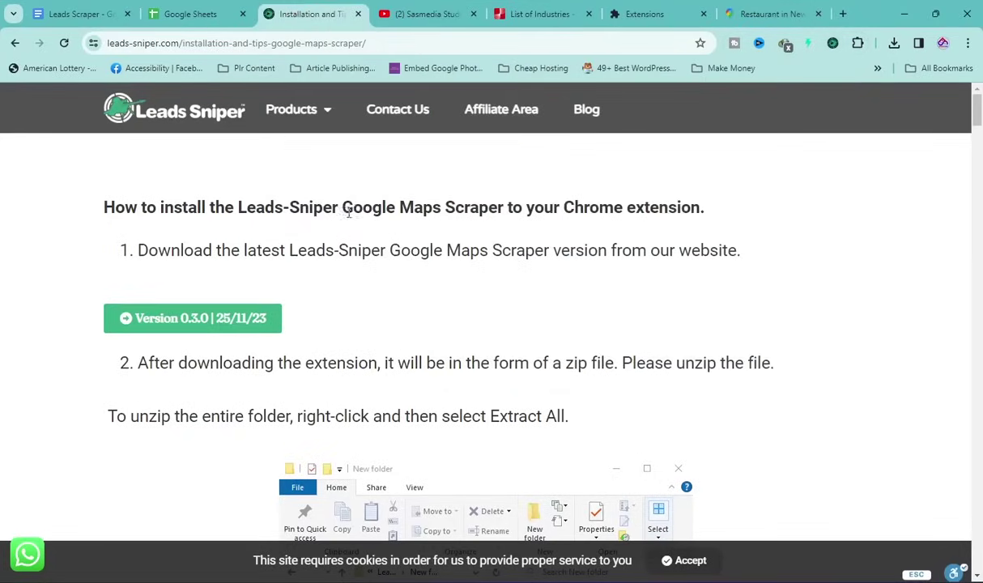
- Review Leads Sniper's lifetime plans and the Starter plan's one-installation limit, then return to the Maps results
click(15, 43)
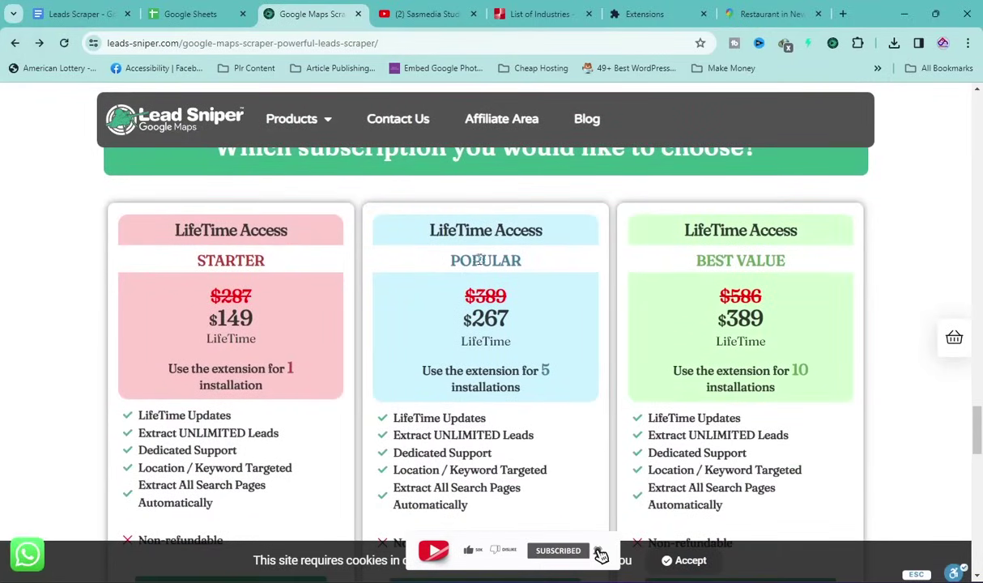
scroll(132, 348, down, 1)
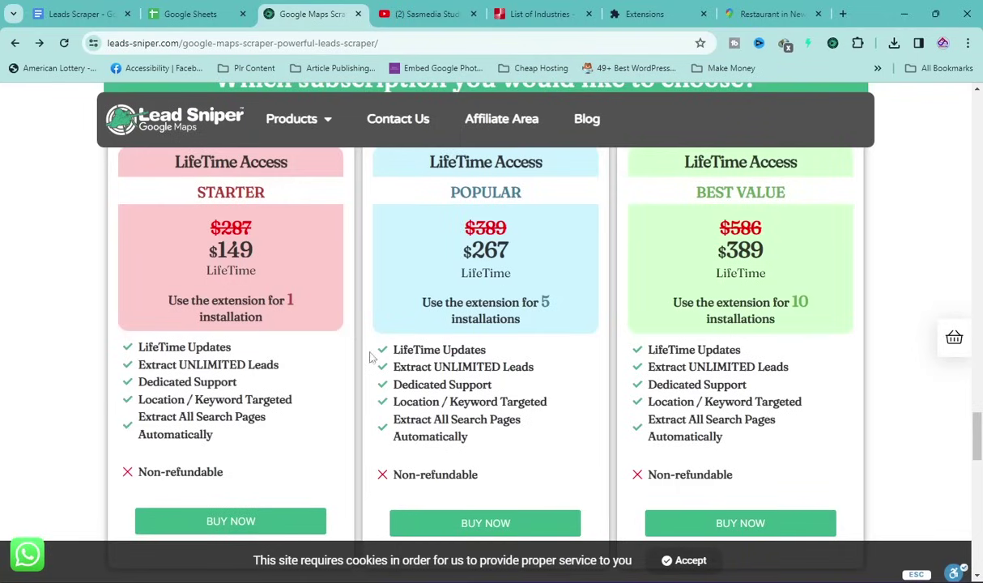
drag(168, 301, 263, 318)
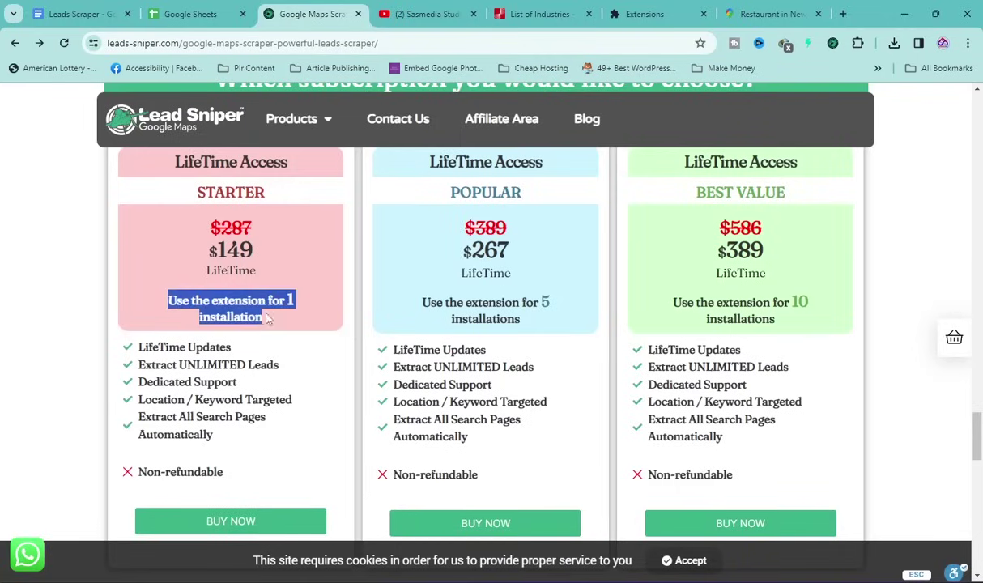
click(261, 300)
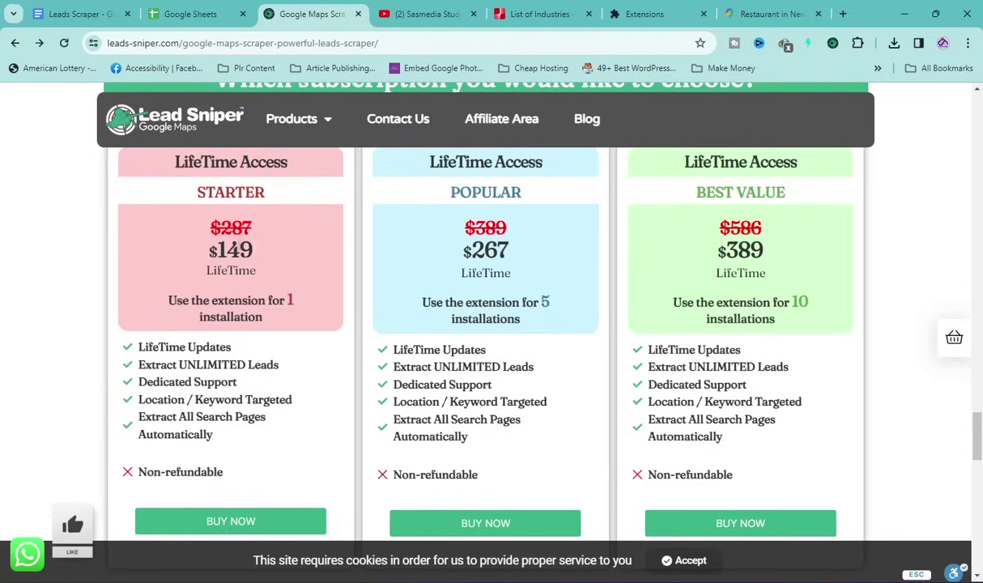
click(314, 307)
click(769, 14)
scroll(249, 243, down, 2)
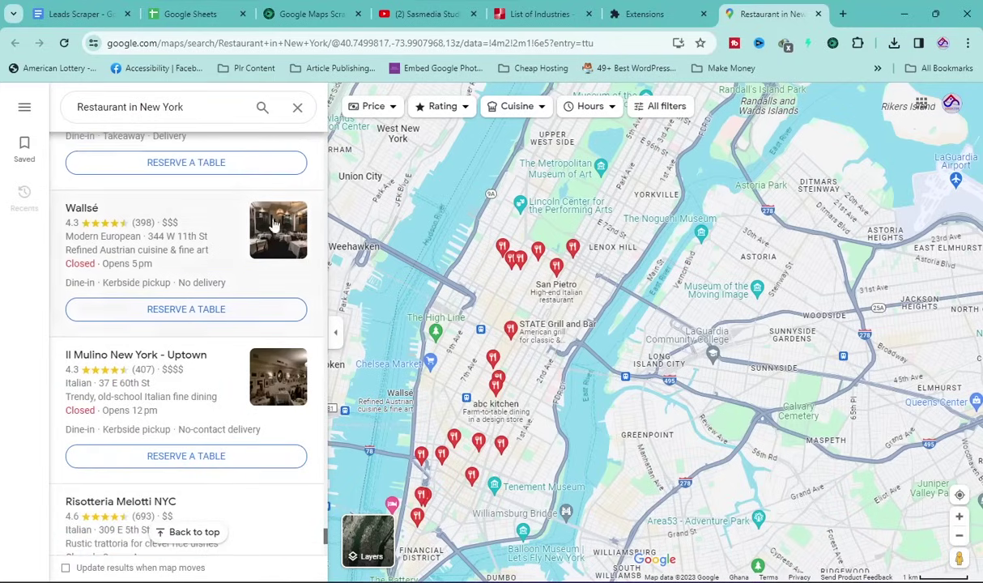
- Verify the scraper reached 100 New York restaurant leads, then bring the Leads Sniper pricing page forward
click(832, 44)
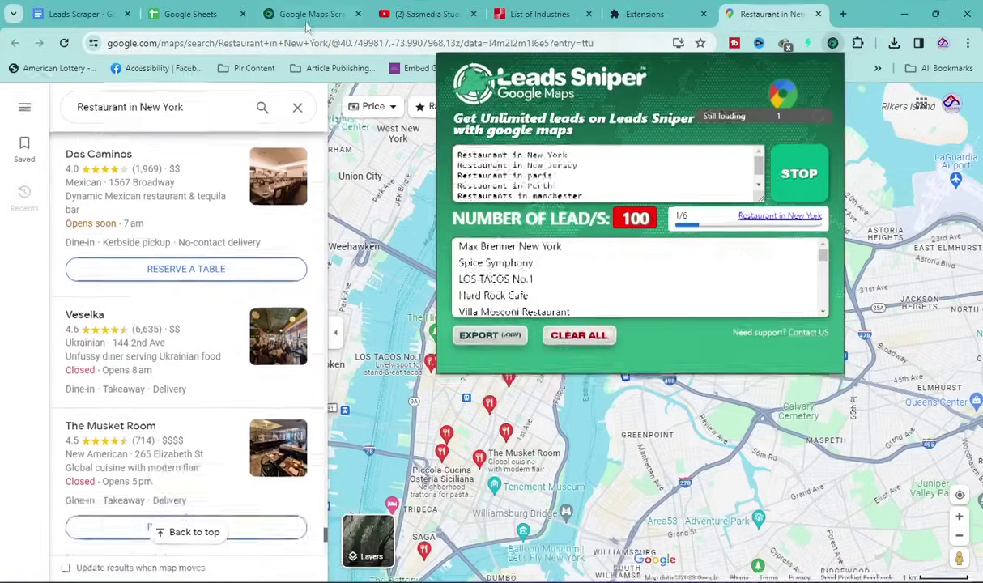
key(ctrl+3)
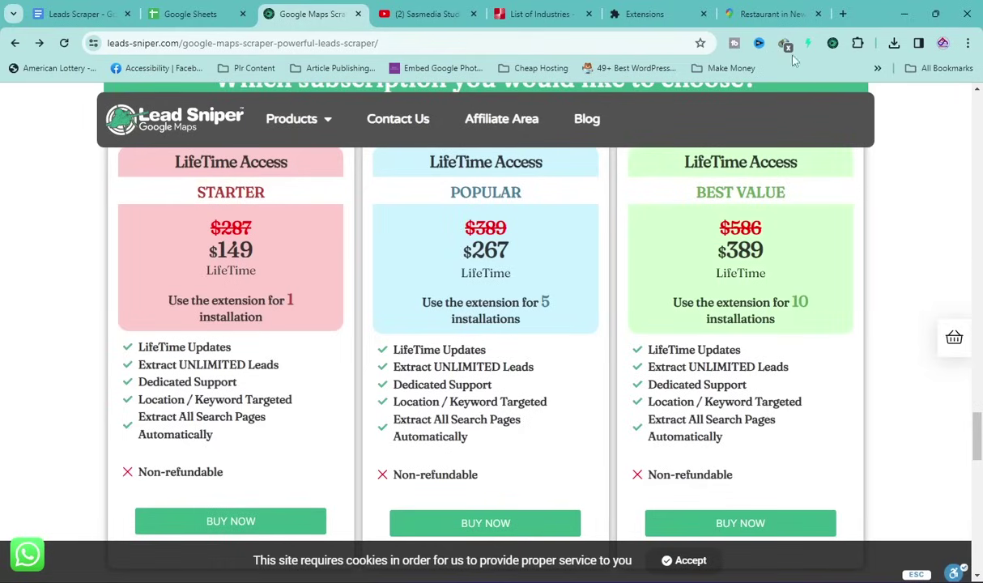
- Show the Leads Sniper panel with 100 leads on keyword 1 of 6 over the pricing page
click(833, 43)
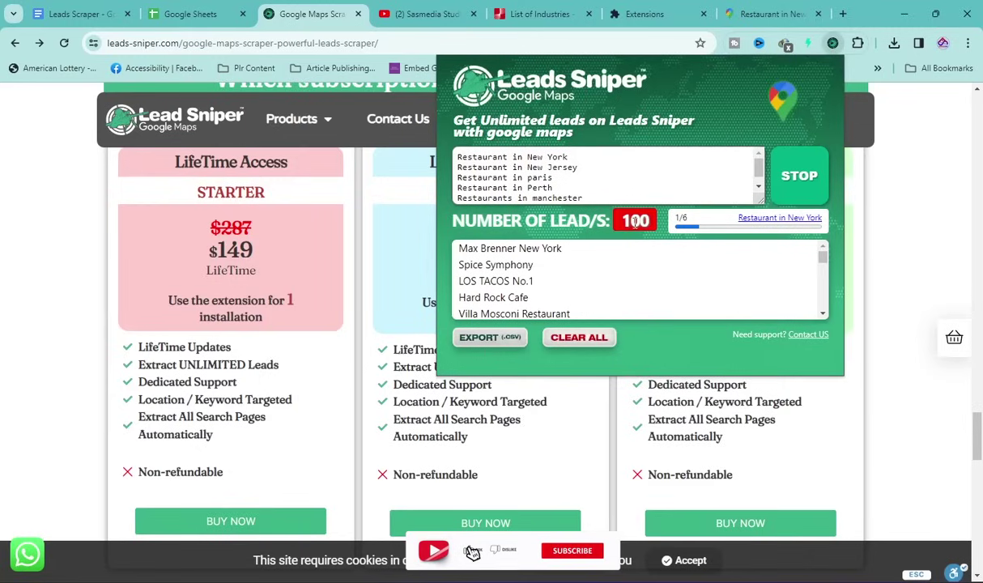